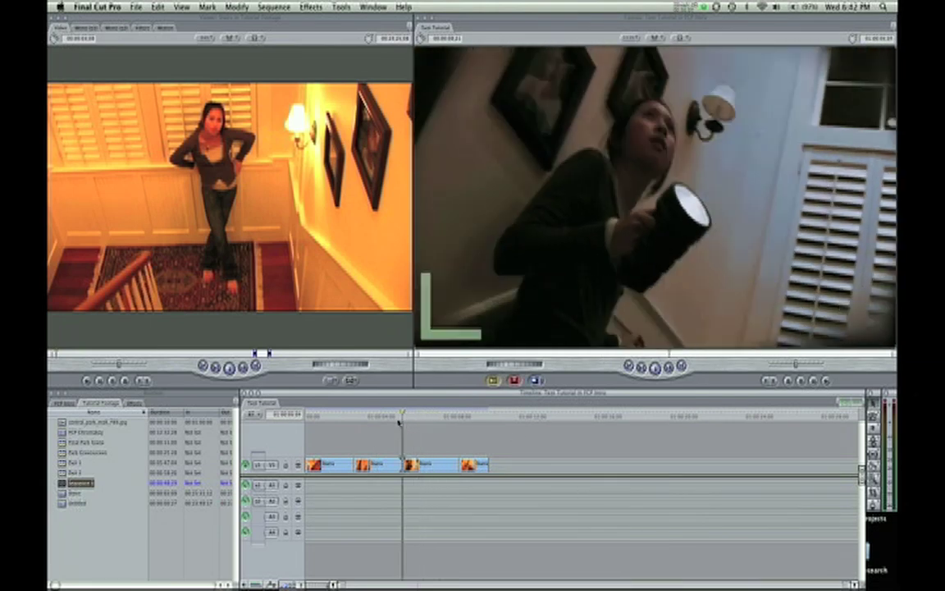
Scrub through the four Stairs clips and park the playhead near 01:00:02;17.
drag(402, 416, 314, 427)
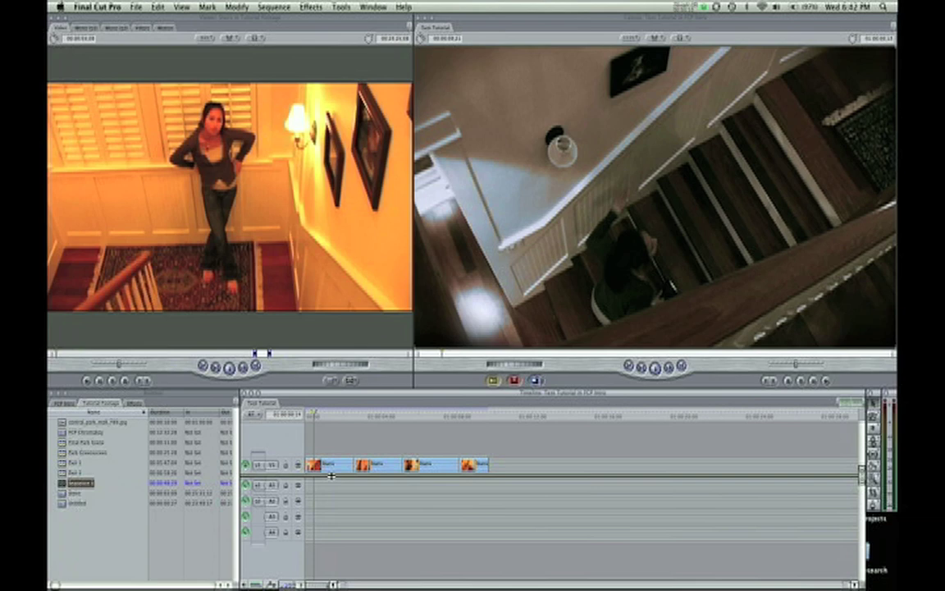
mouse_move(368, 418)
mouse_down()
mouse_move(377, 418)
mouse_move(356, 418)
mouse_up()
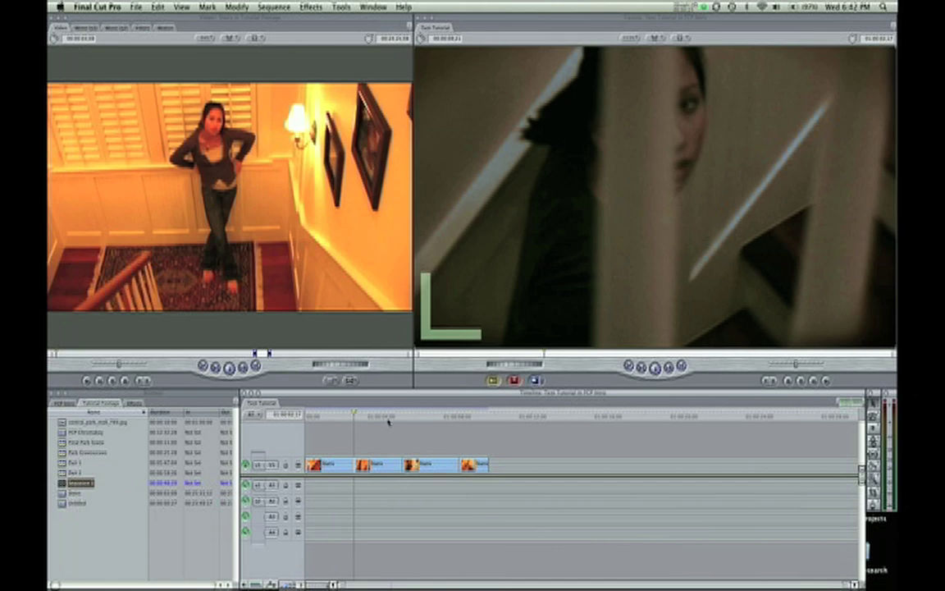
drag(389, 418, 354, 417)
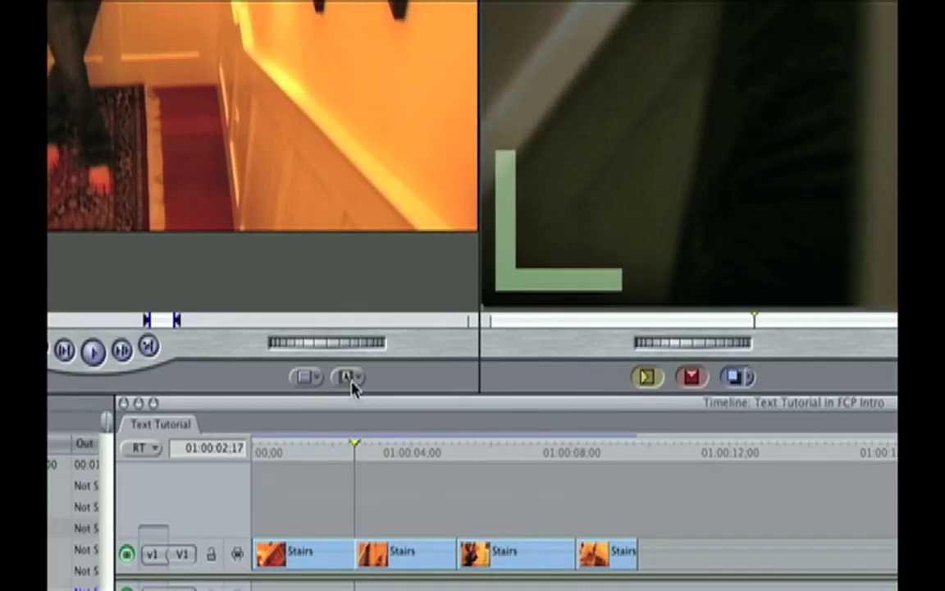
Create a Text > Text generator so SAMPLE TEXT on black loads in the Viewer.
click(349, 380)
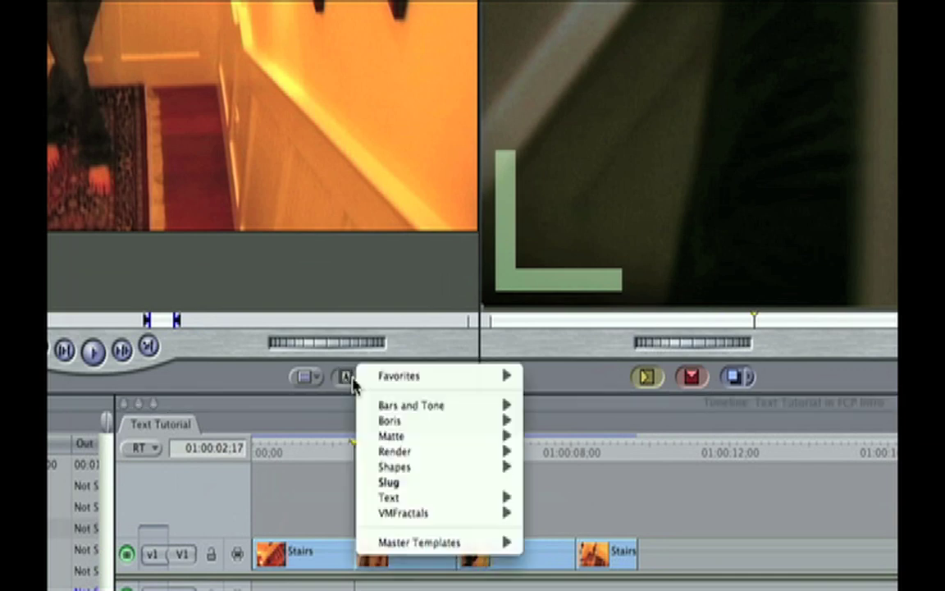
mouse_move(397, 499)
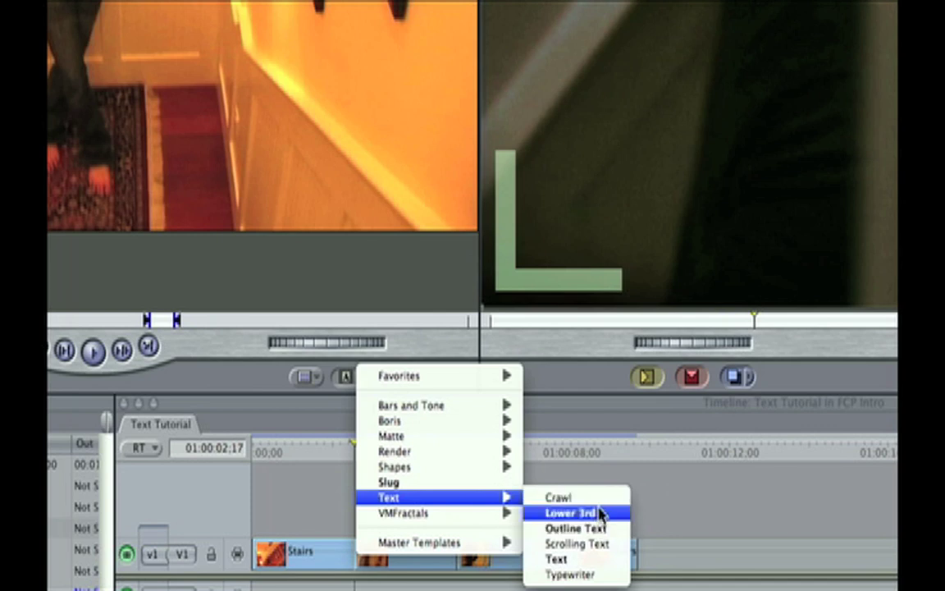
click(588, 563)
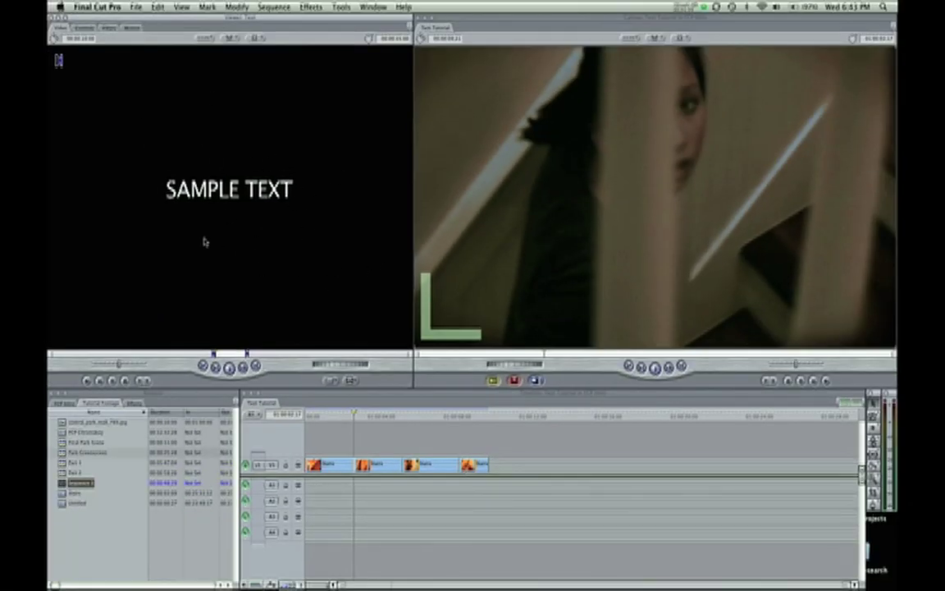
Give the title a 300 (three-second) duration and place it on V2 above the stair clips.
click(73, 36)
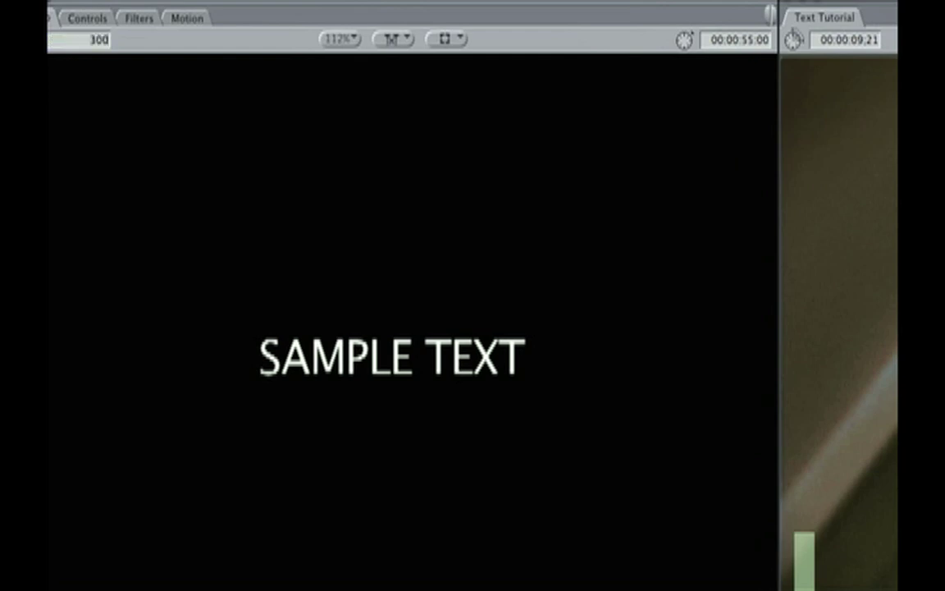
key(Return)
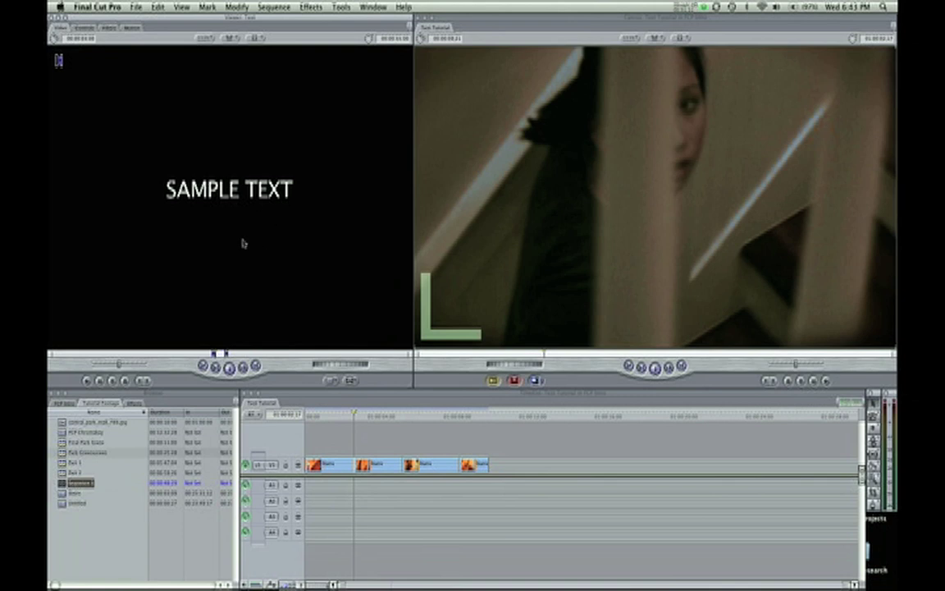
drag(328, 300, 376, 418)
click(383, 418)
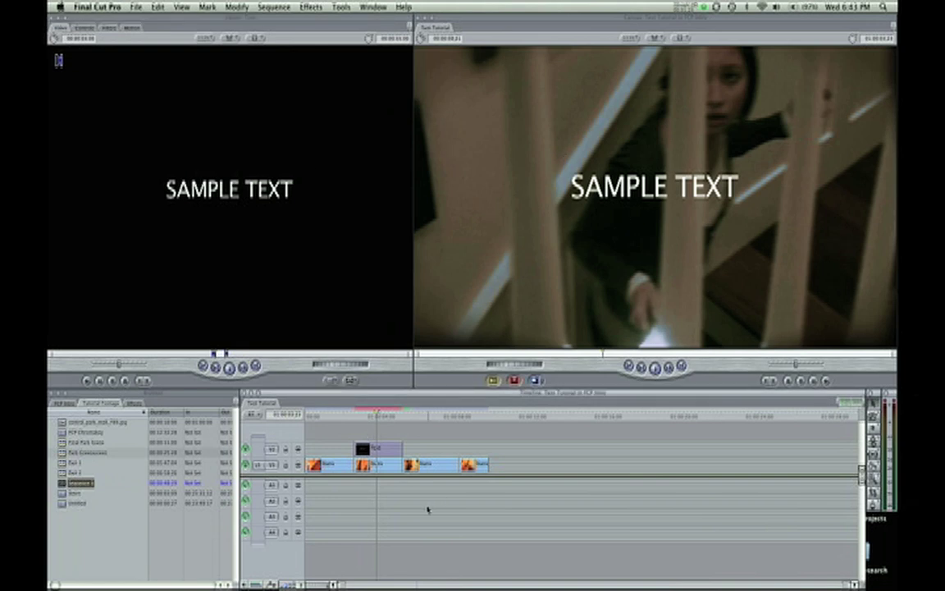
Replace SAMPLE TEXT with 'Final Cut King' in the V2 title's Controls text box.
double_click(388, 454)
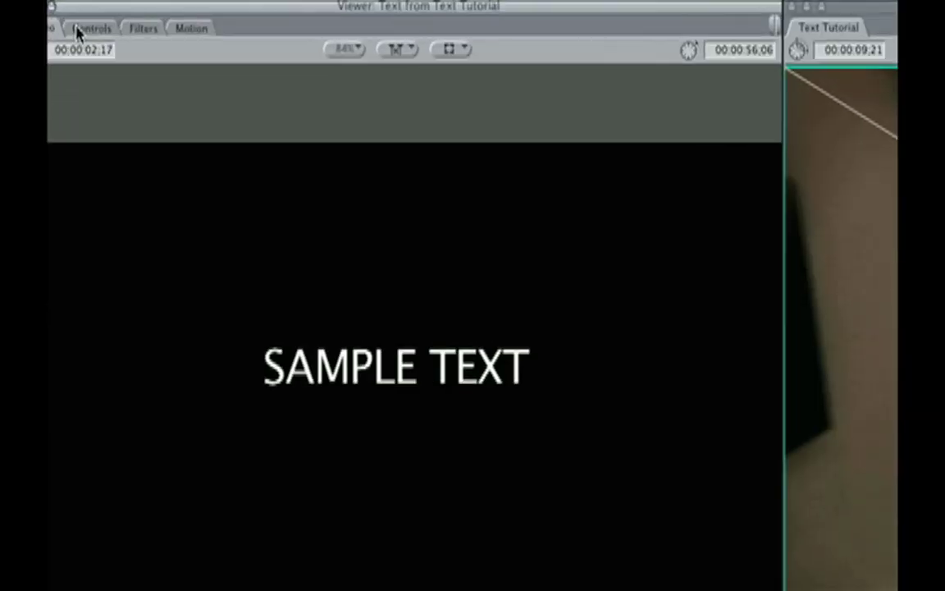
click(78, 30)
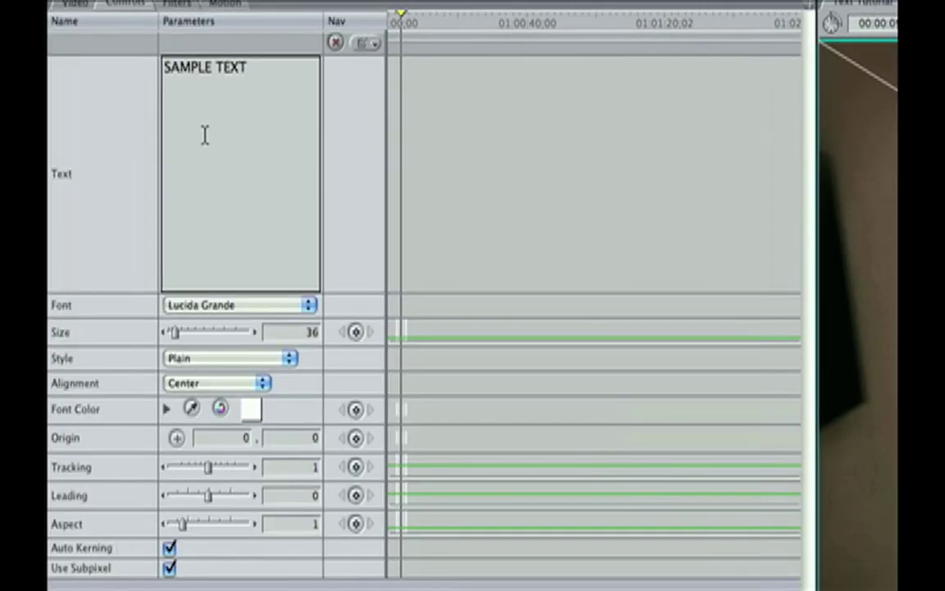
click(221, 109)
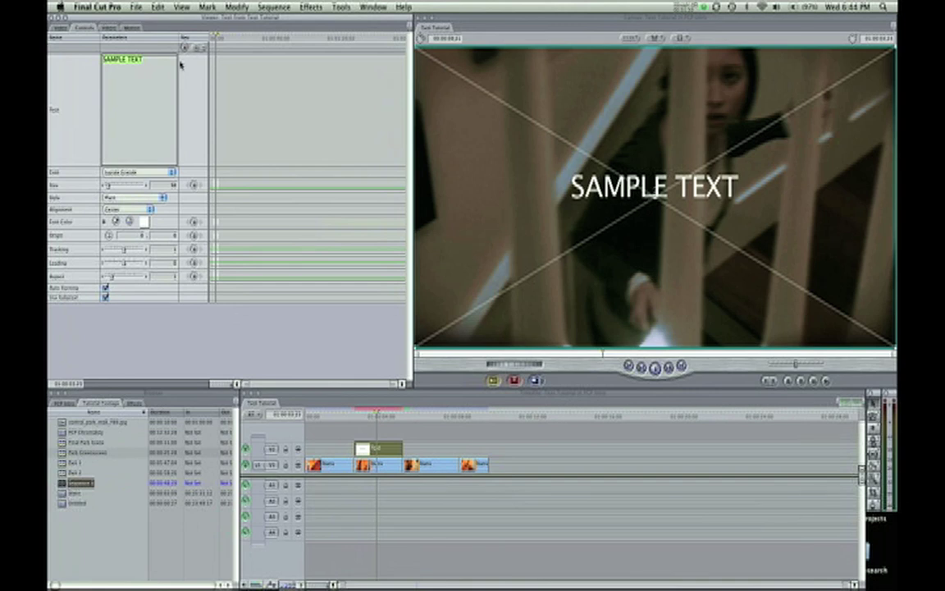
text(Final Cut King)
drag(155, 60, 131, 63)
click(103, 189)
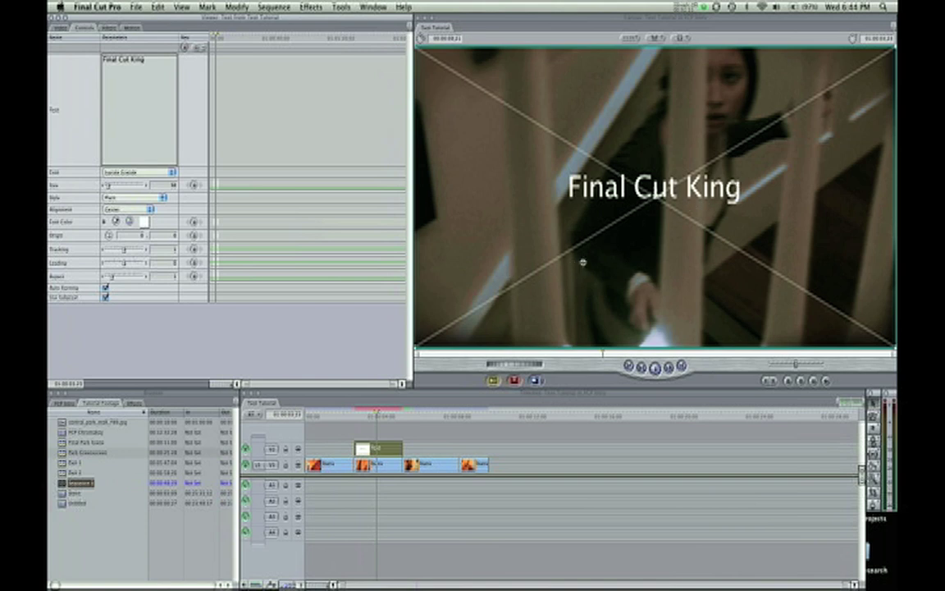
click(123, 72)
click(138, 76)
drag(376, 419, 373, 419)
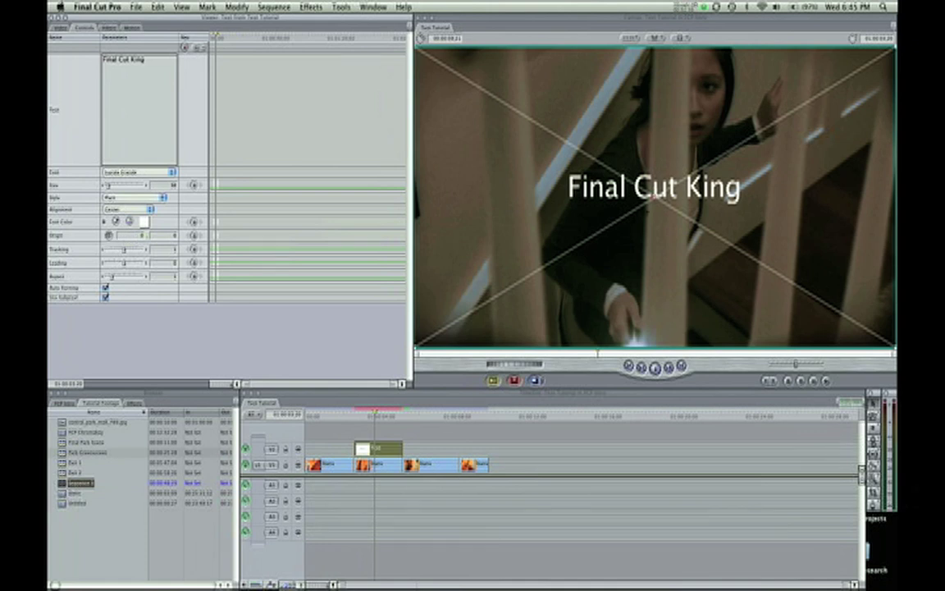
Drag the Final Cut King title down and left in the Canvas.
drag(618, 247, 563, 303)
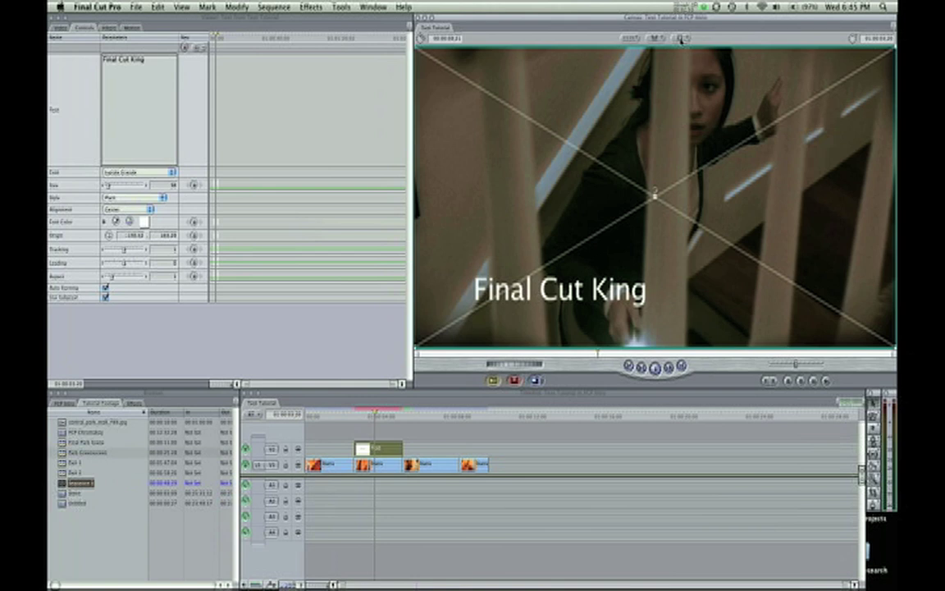
click(681, 39)
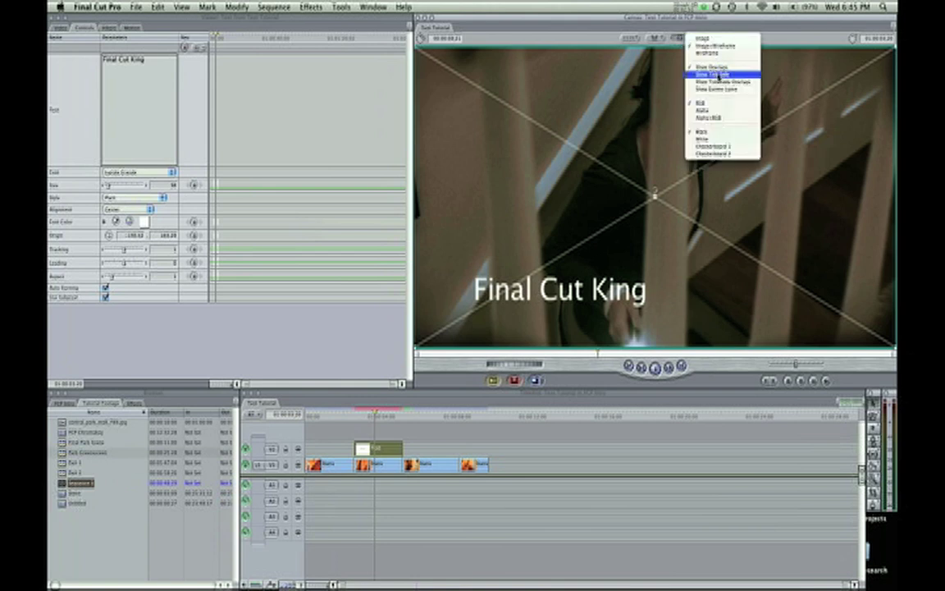
click(719, 75)
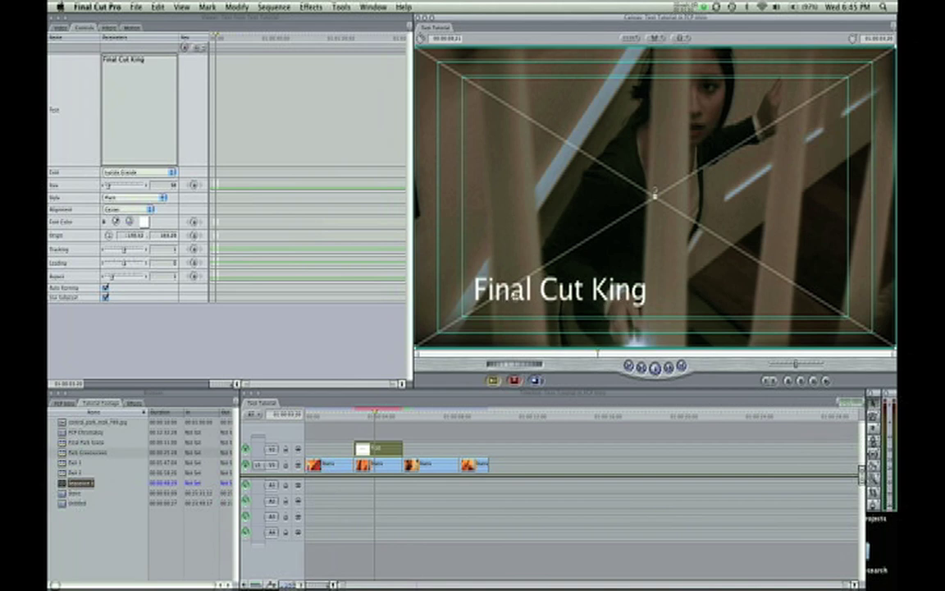
click(683, 38)
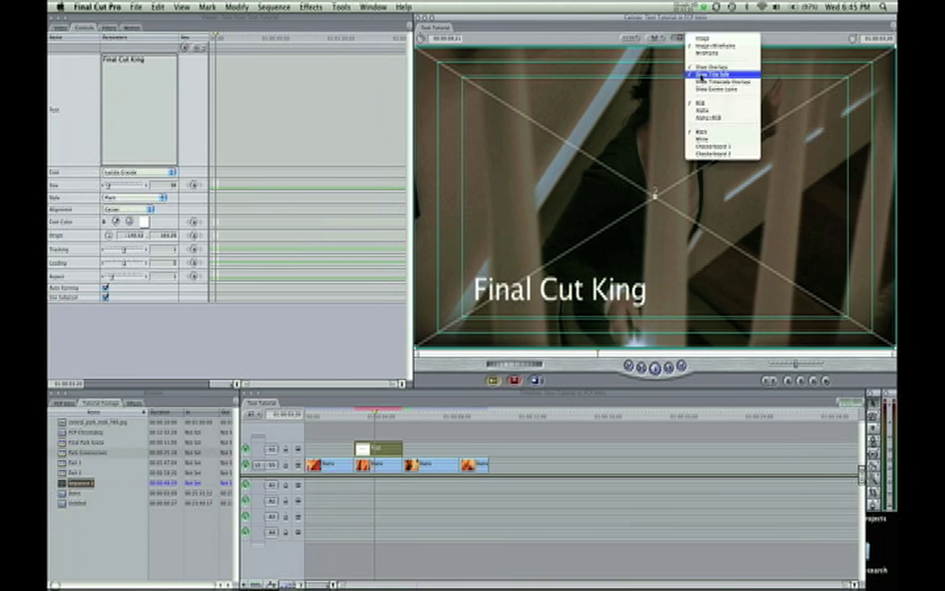
click(700, 75)
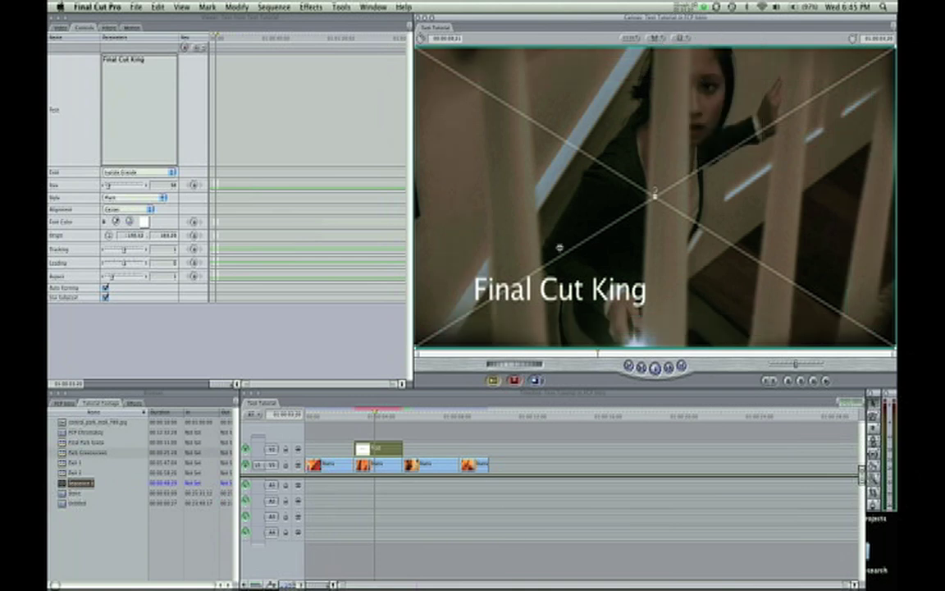
click(114, 120)
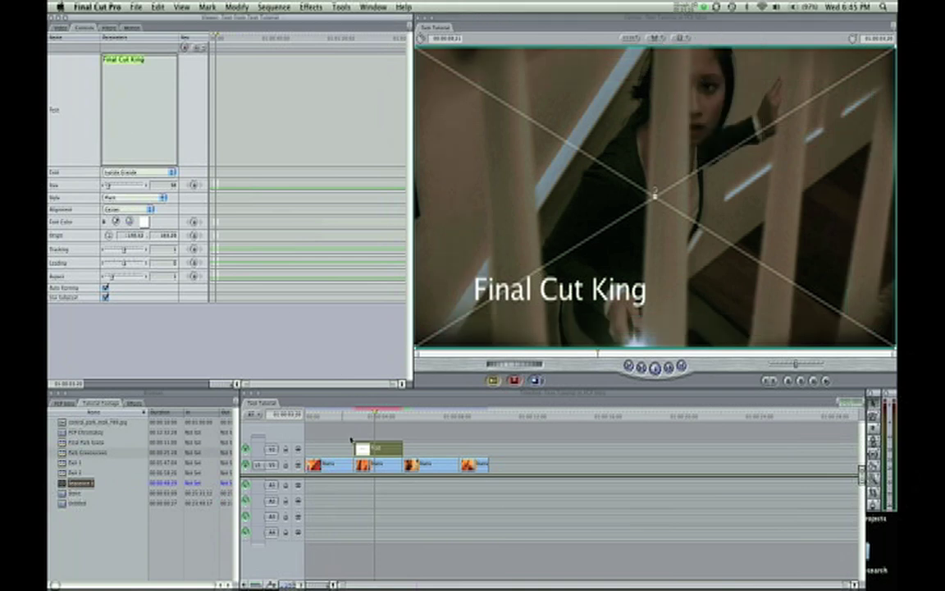
Load the title in the Viewer's Controls tab and try a larger size before restoring it.
double_click(364, 449)
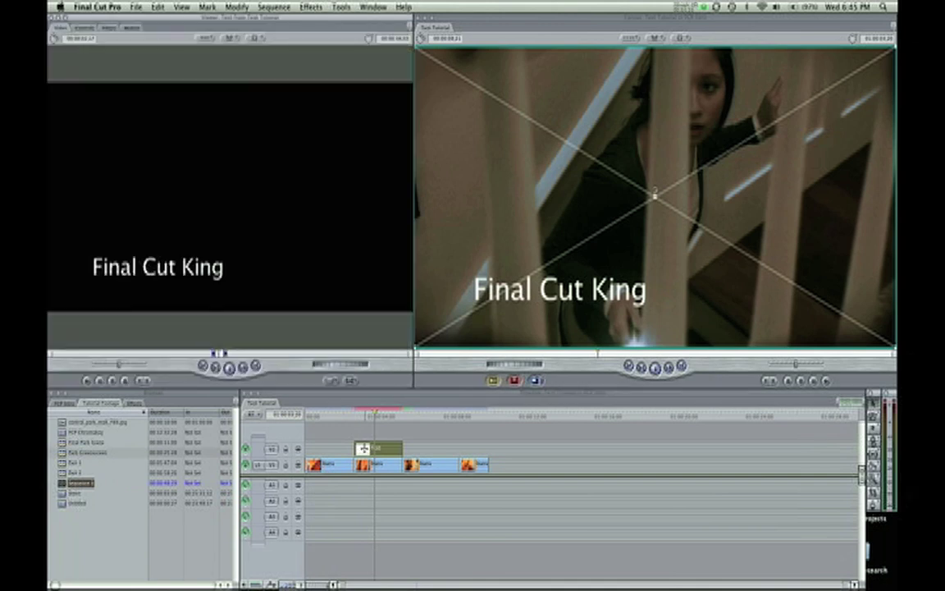
click(81, 29)
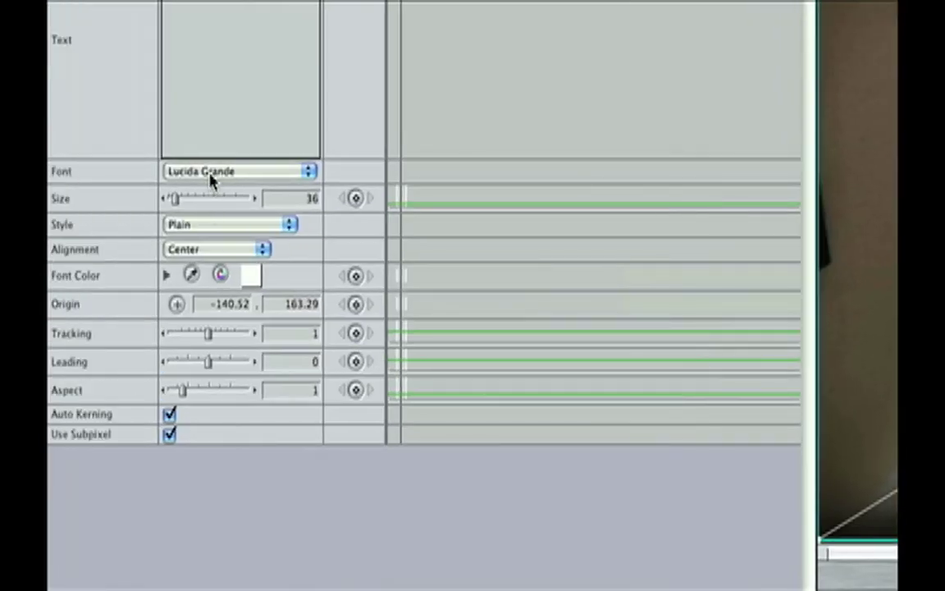
click(211, 173)
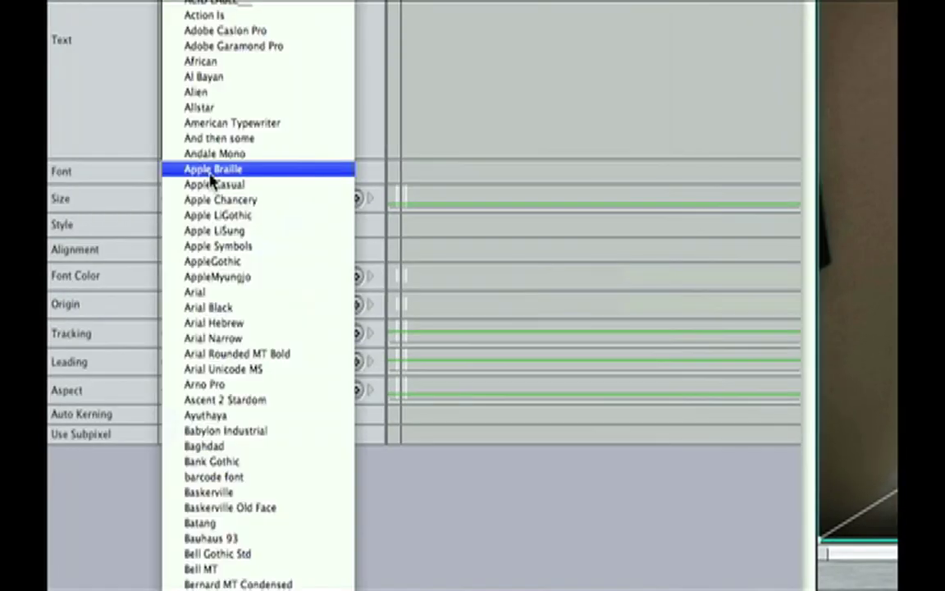
click(143, 141)
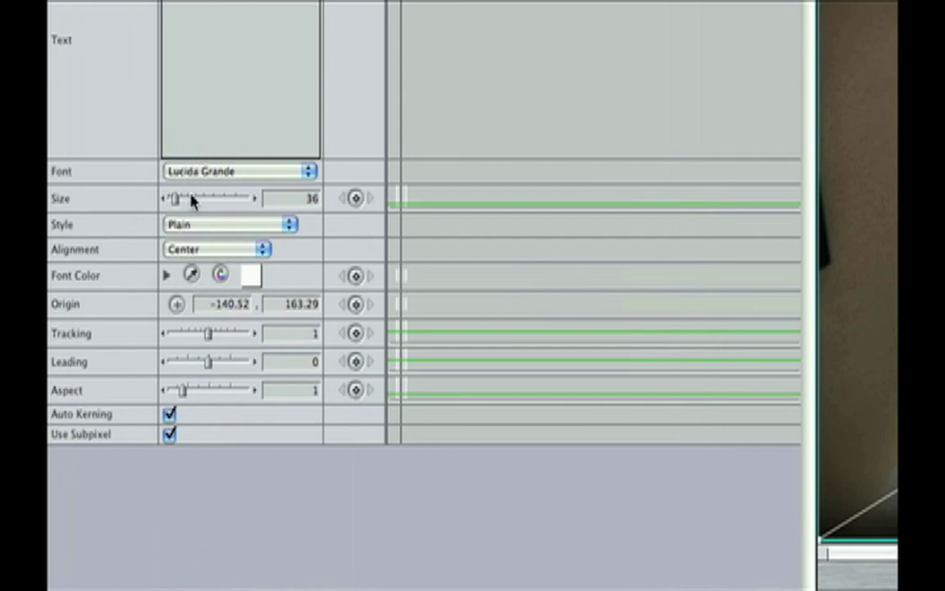
mouse_move(179, 204)
mouse_down()
mouse_move(177, 196)
mouse_move(182, 203)
mouse_up()
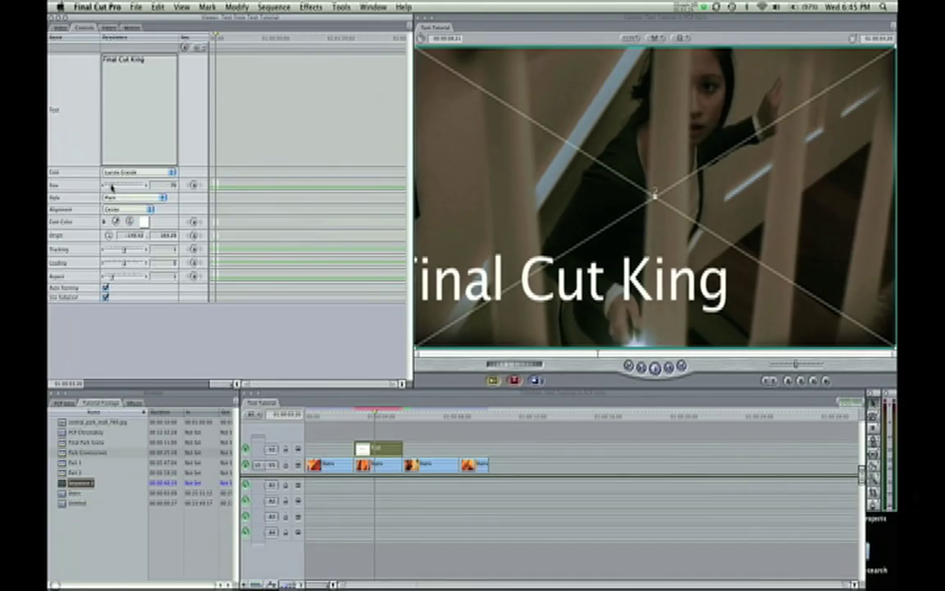
drag(113, 187, 109, 188)
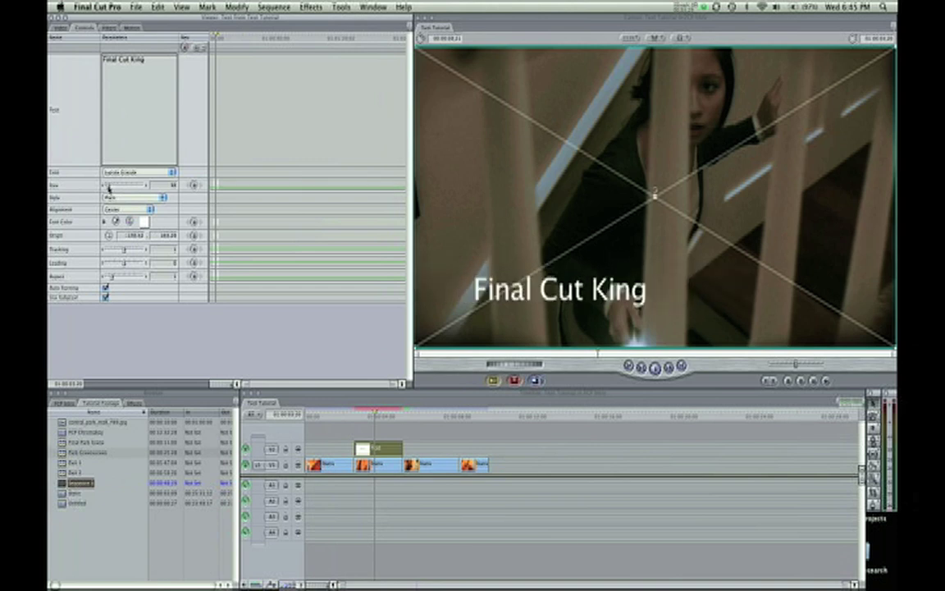
Set the title font to Copperplate after trying a heavy bold font, then raise the title slightly.
click(108, 172)
scroll(123, 181, down, 2)
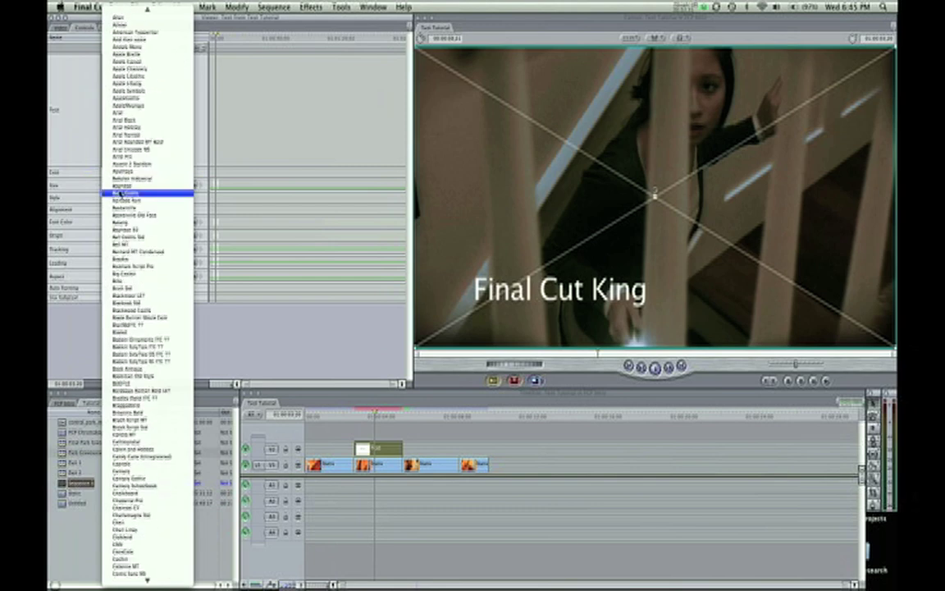
scroll(121, 385, down, 5)
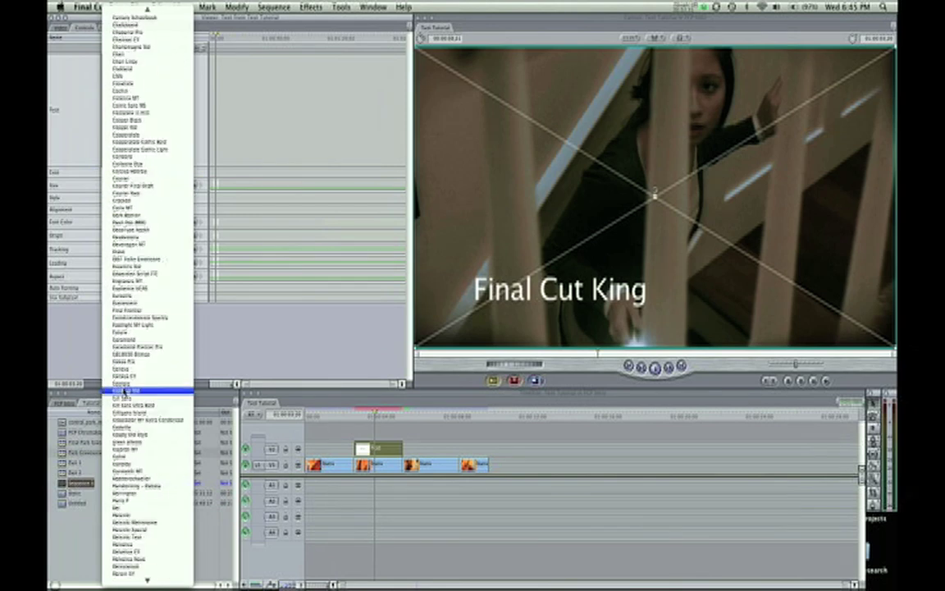
scroll(129, 386, down, 7)
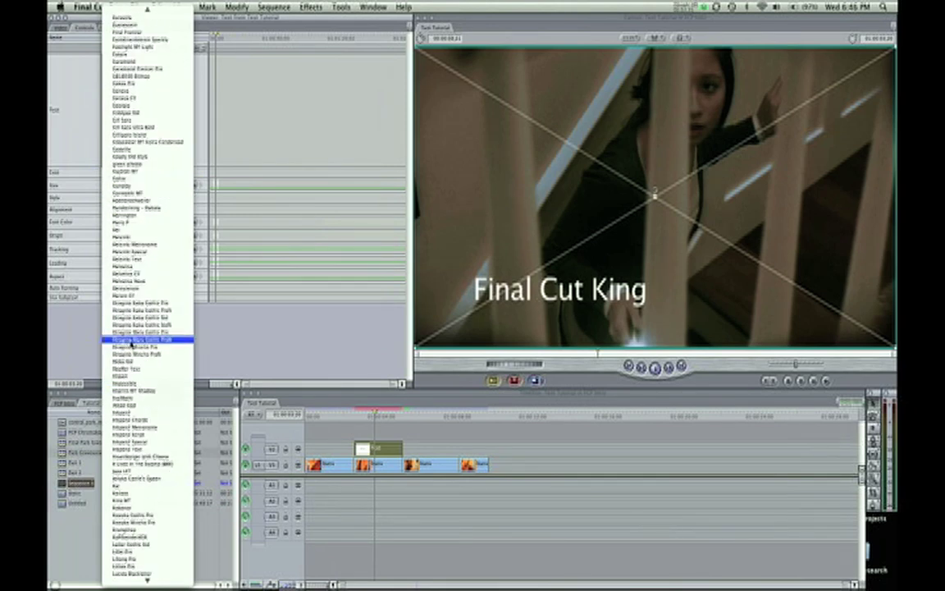
click(134, 379)
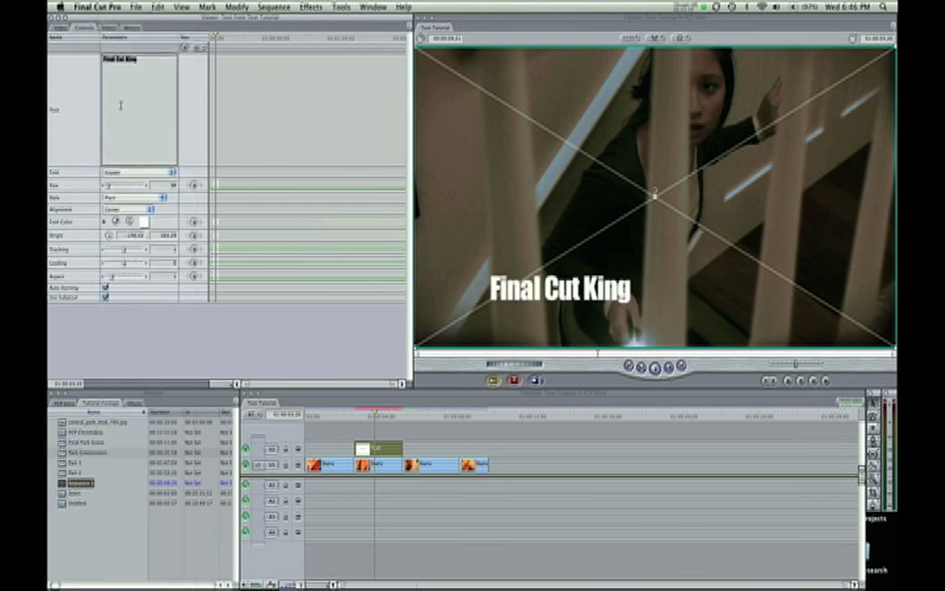
click(107, 172)
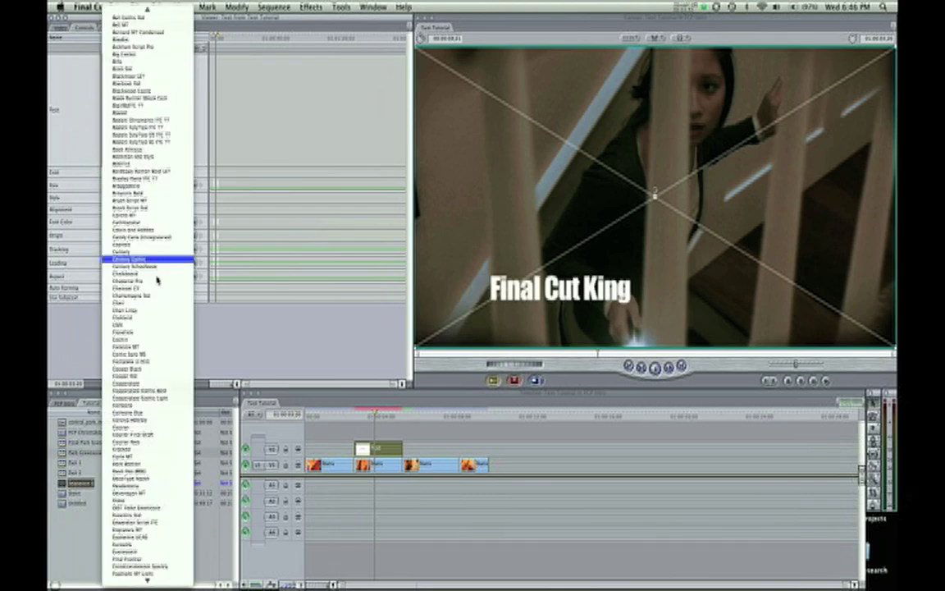
click(169, 384)
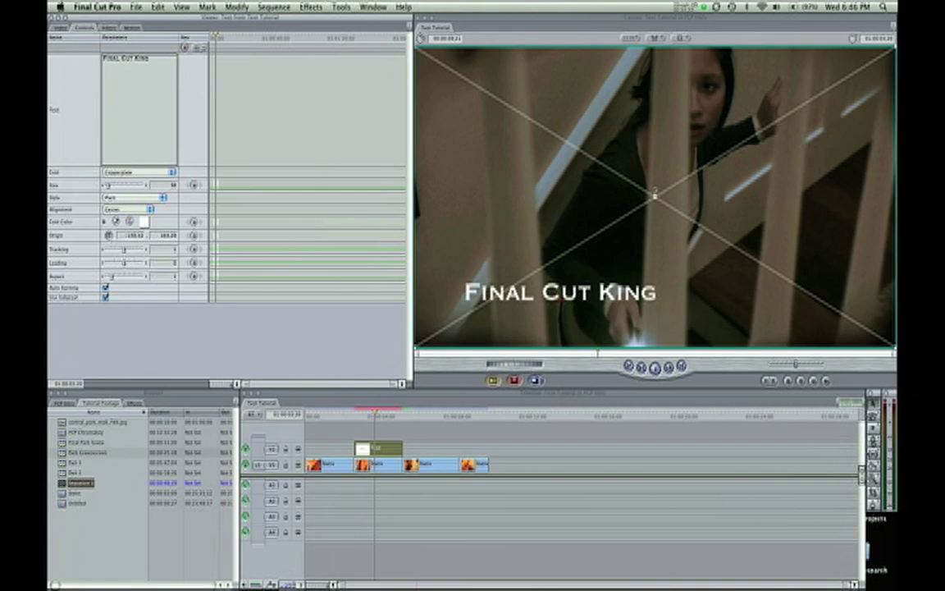
click(586, 276)
Nudge the title in the Canvas, set its style to Italic, and widen tracking to 14.
drag(586, 276, 583, 282)
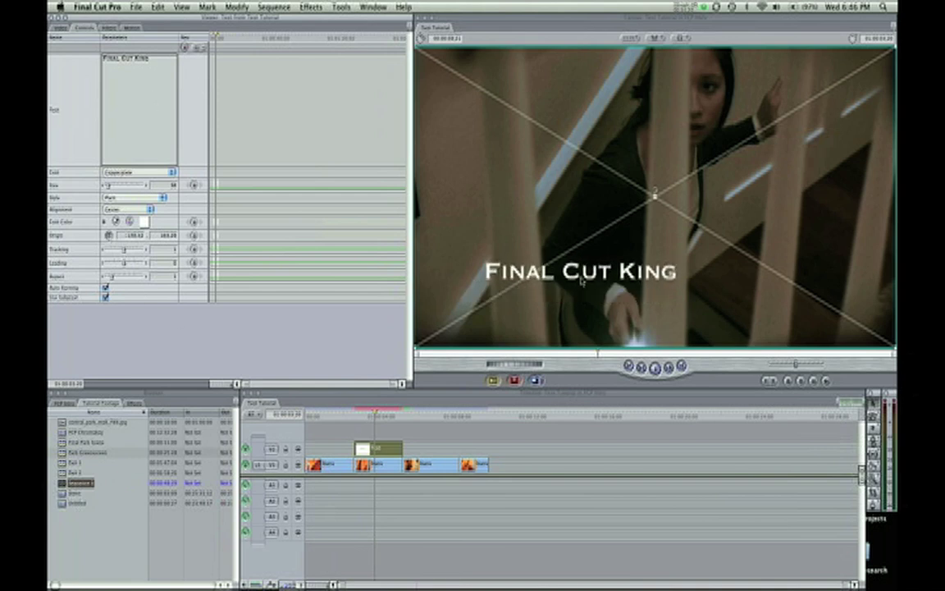
click(111, 199)
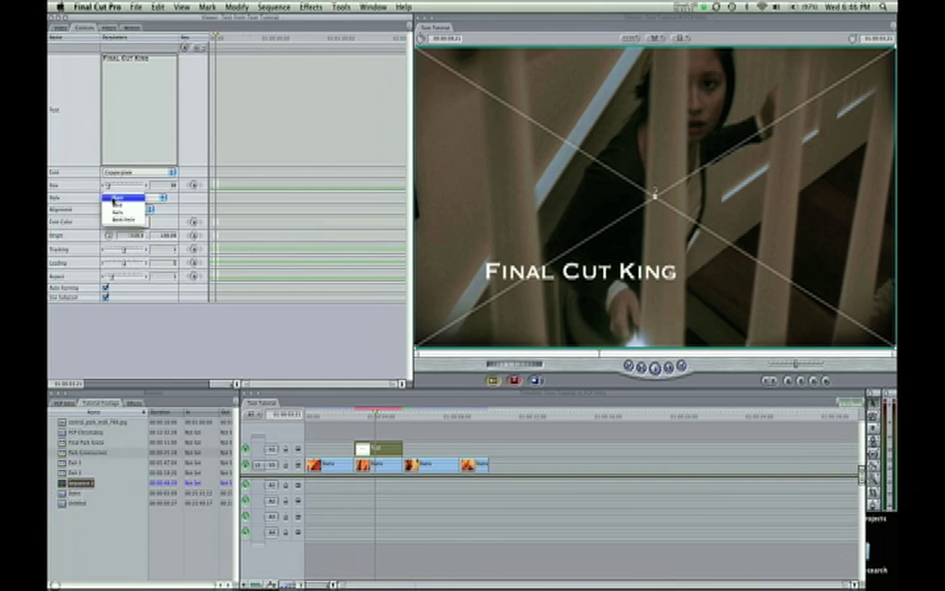
click(122, 206)
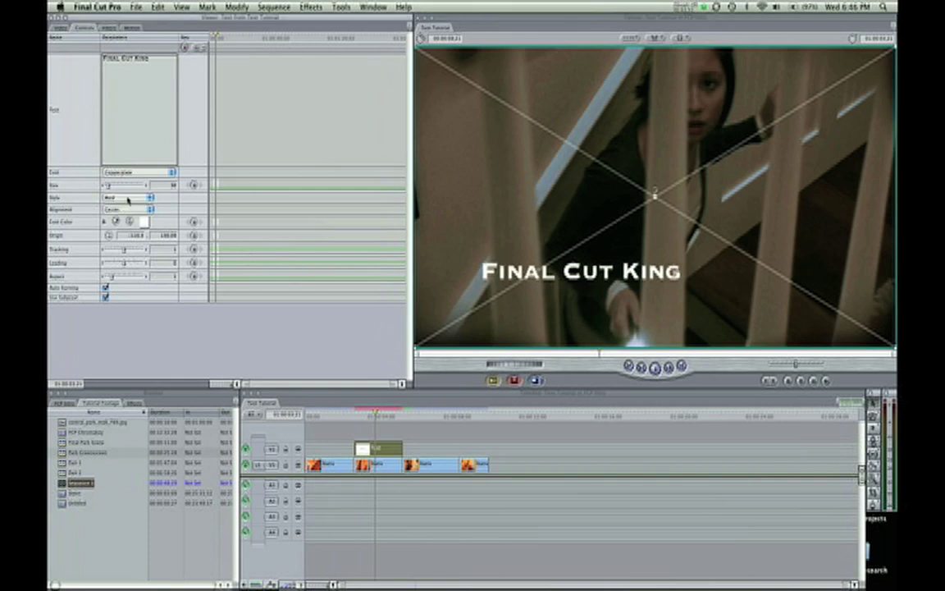
click(127, 199)
click(123, 205)
click(125, 200)
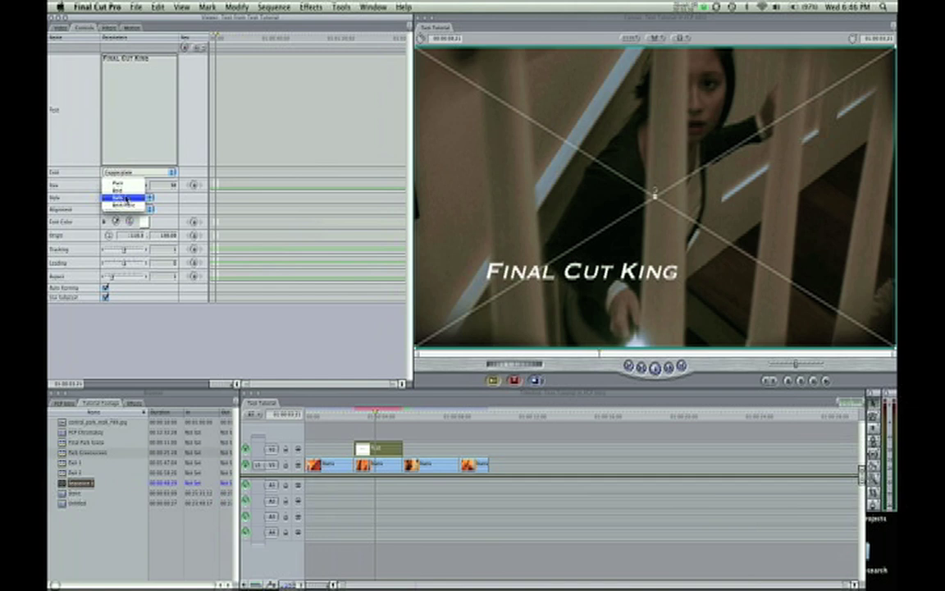
click(158, 128)
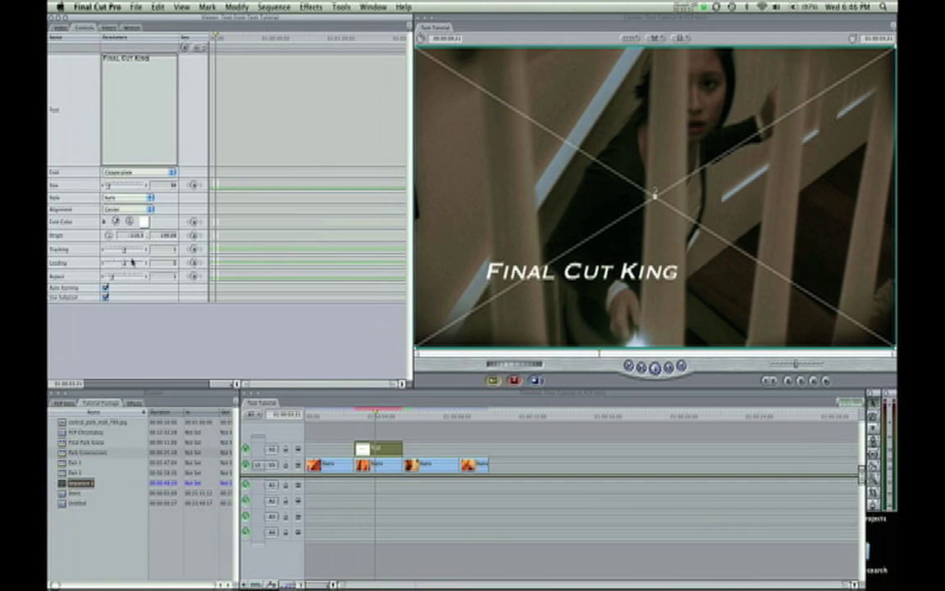
drag(129, 253, 128, 252)
click(143, 222)
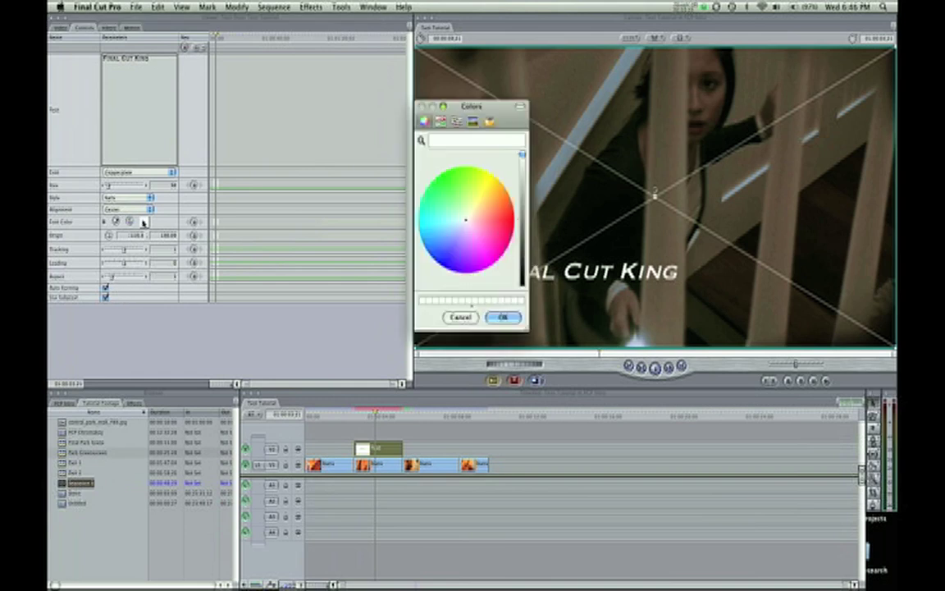
drag(520, 209, 521, 179)
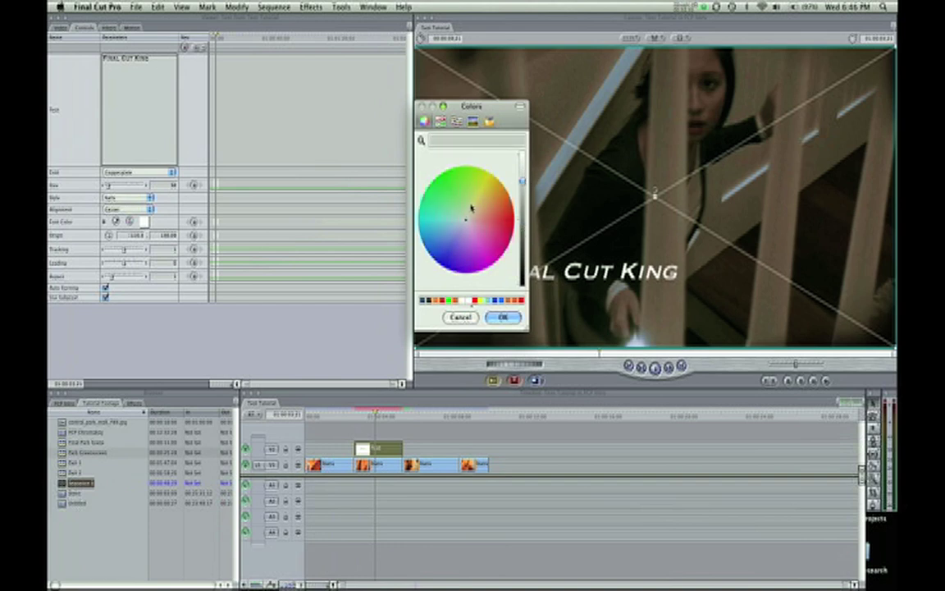
click(459, 229)
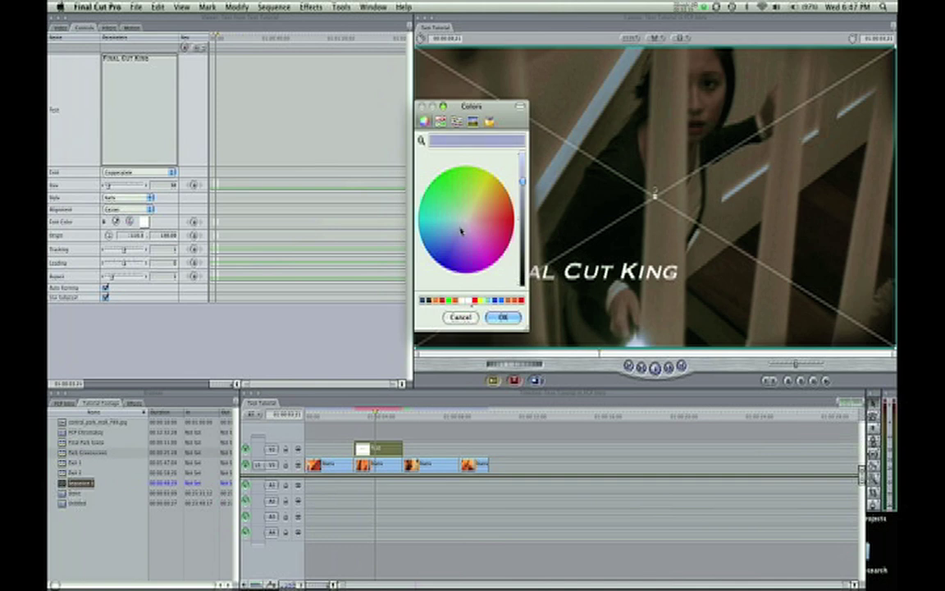
click(504, 318)
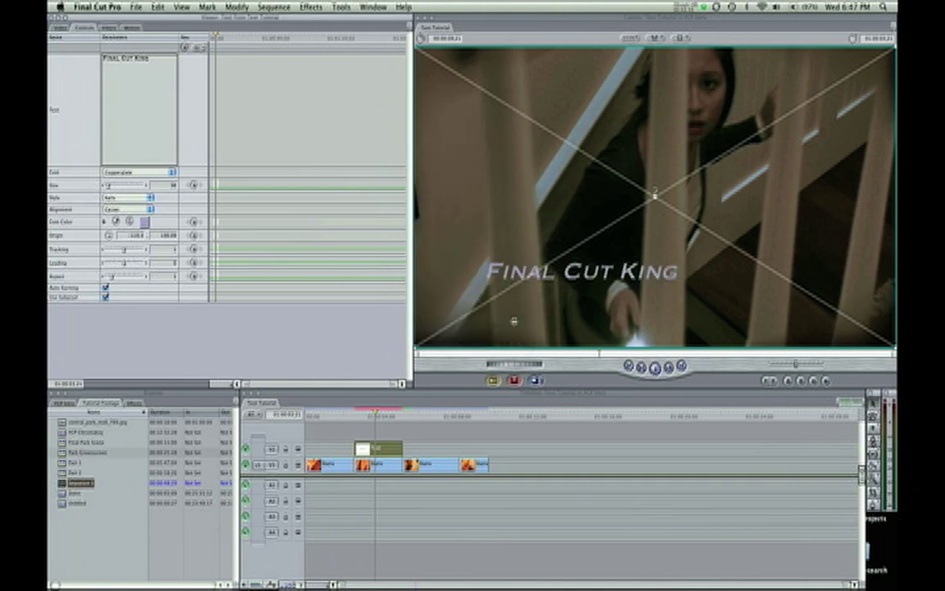
key(super+z)
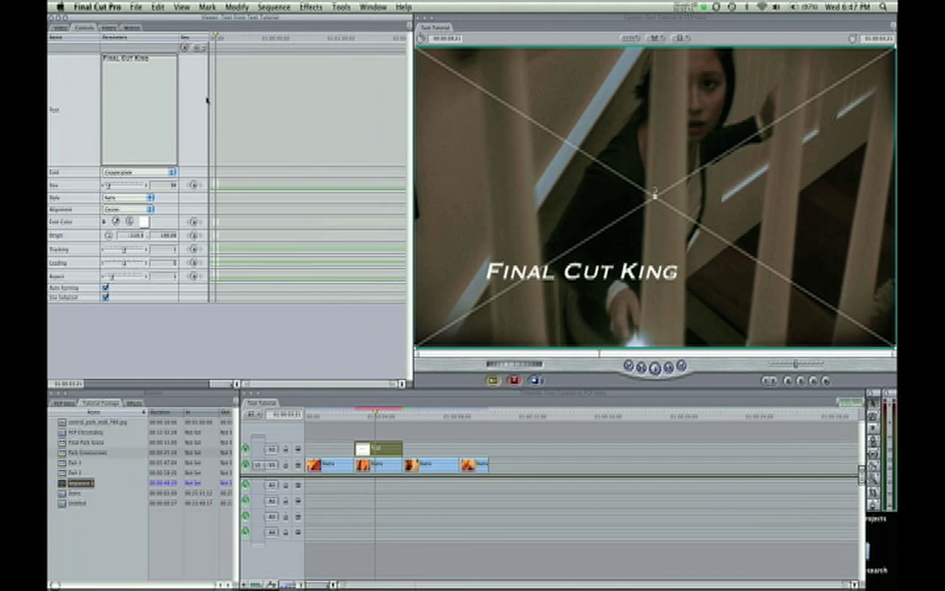
Enable Drop Shadow in the Motion tab, adjust its offset, and set softness to 32.
click(127, 28)
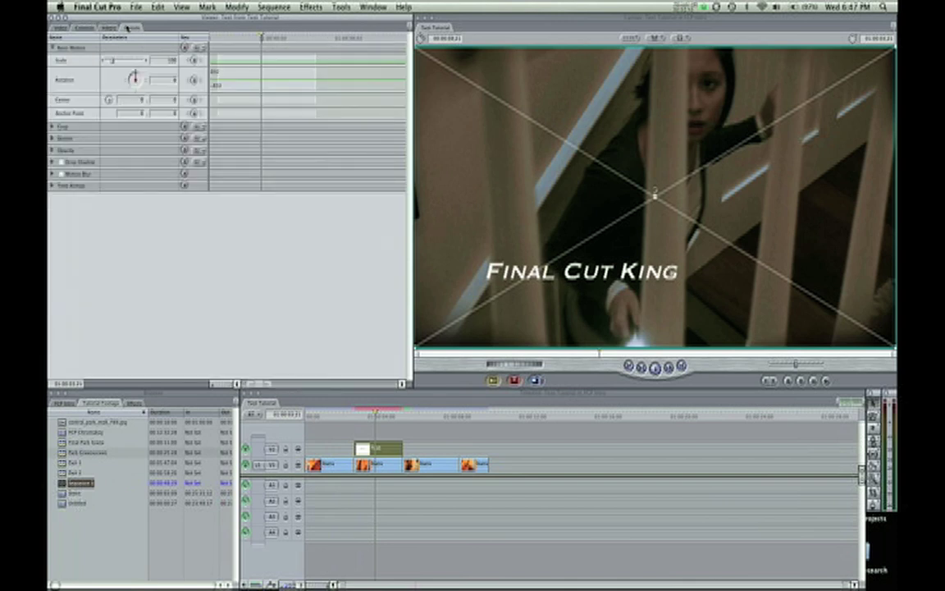
click(61, 163)
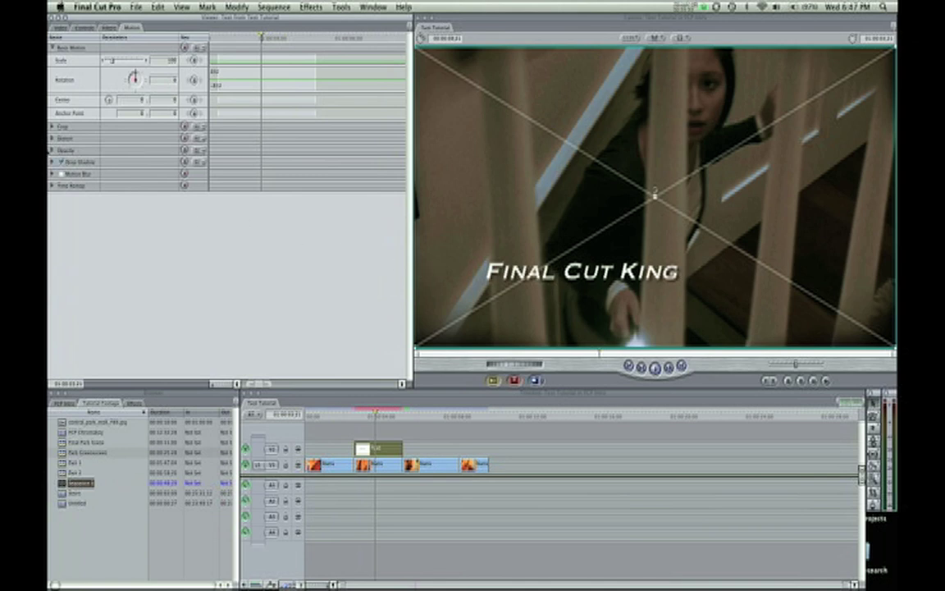
click(52, 162)
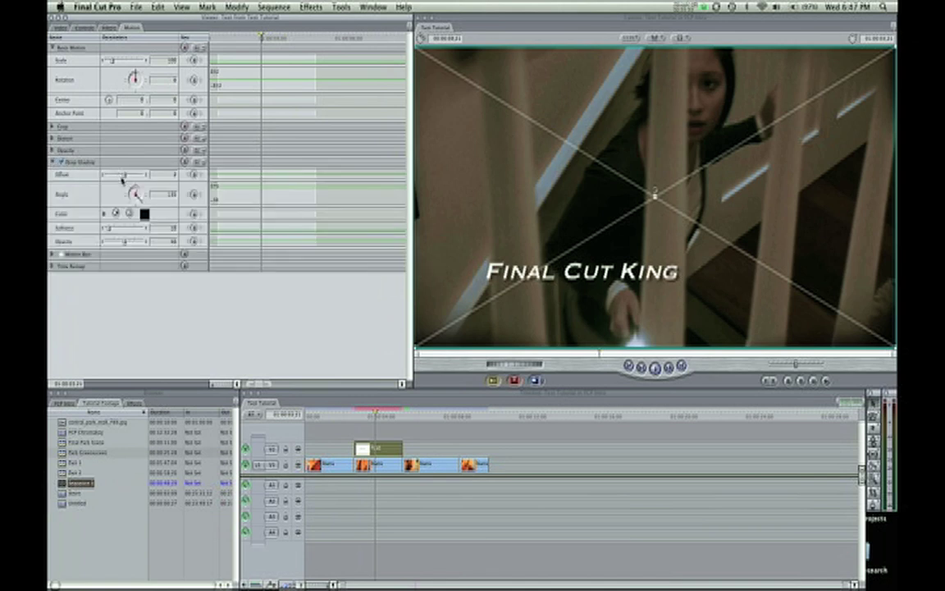
mouse_move(123, 175)
mouse_down()
mouse_move(139, 175)
mouse_move(126, 178)
mouse_up()
drag(109, 228, 118, 230)
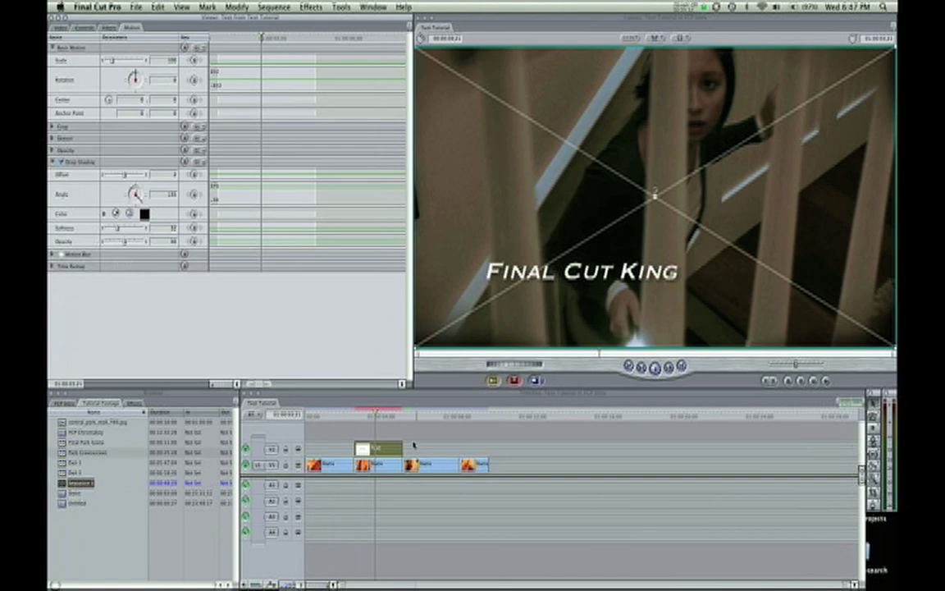
click(59, 27)
click(406, 441)
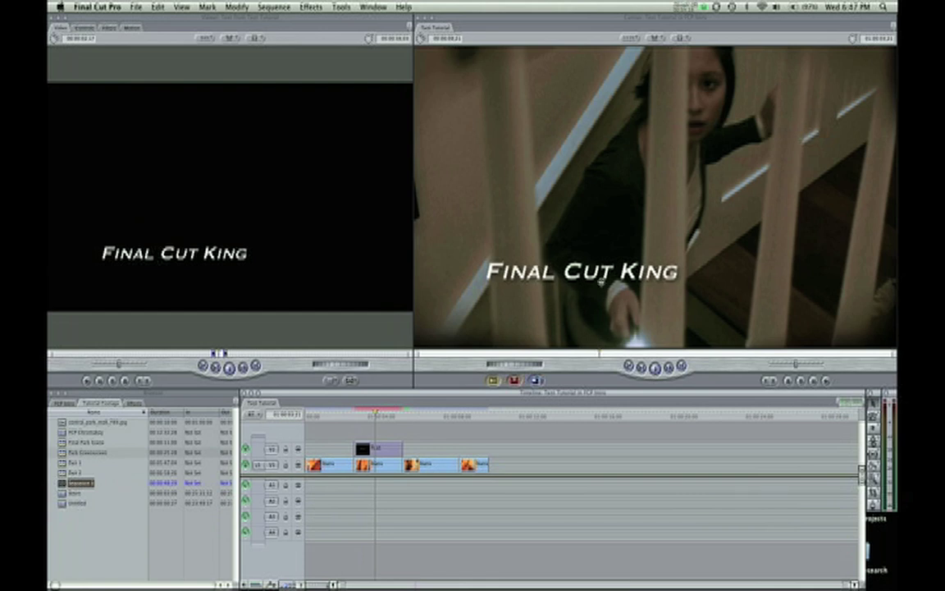
Option-drag a copy of the title clip onto track V3.
click(85, 28)
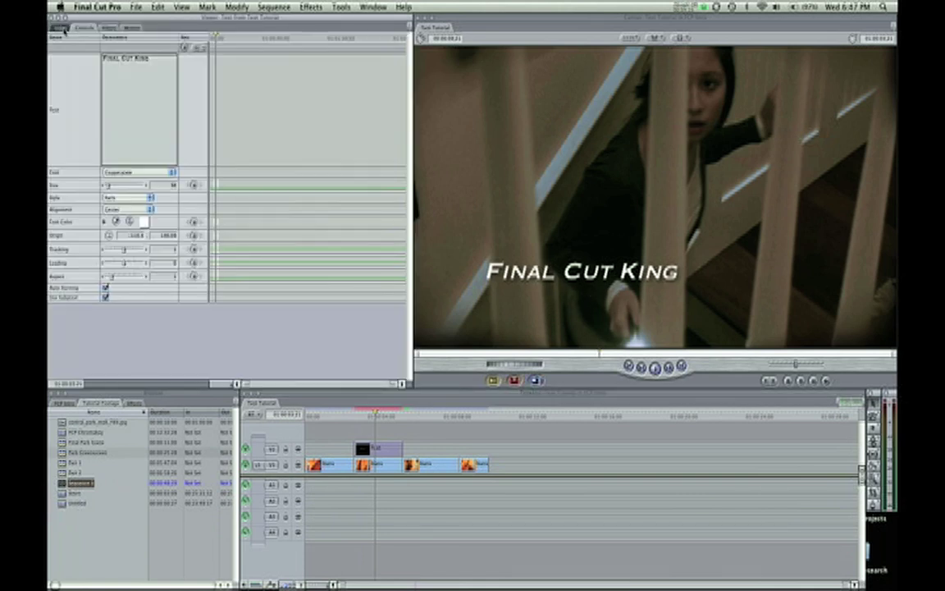
click(61, 28)
click(376, 451)
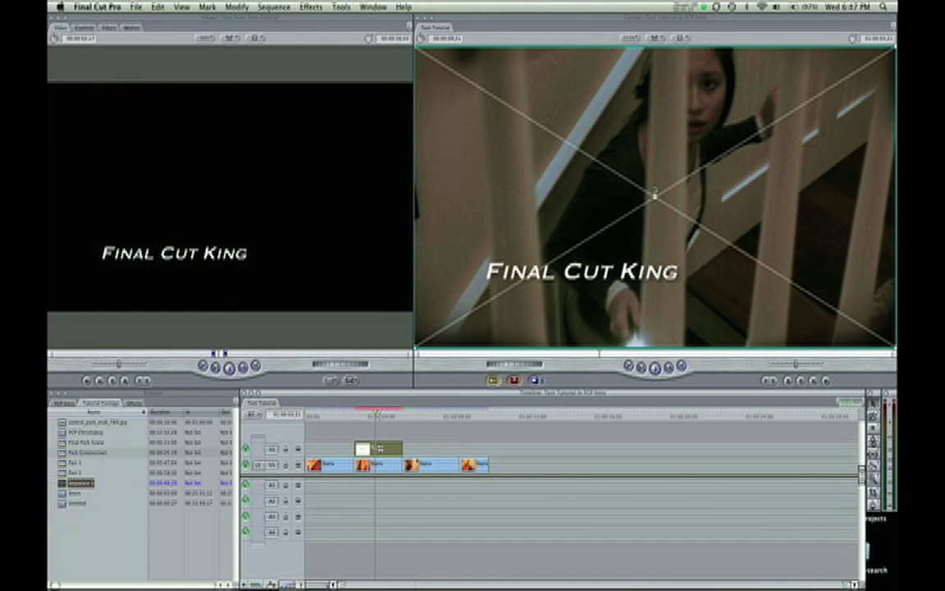
mouse_move(376, 450)
mouse_down()
mouse_move(513, 450)
mouse_move(376, 433)
mouse_up()
click(370, 416)
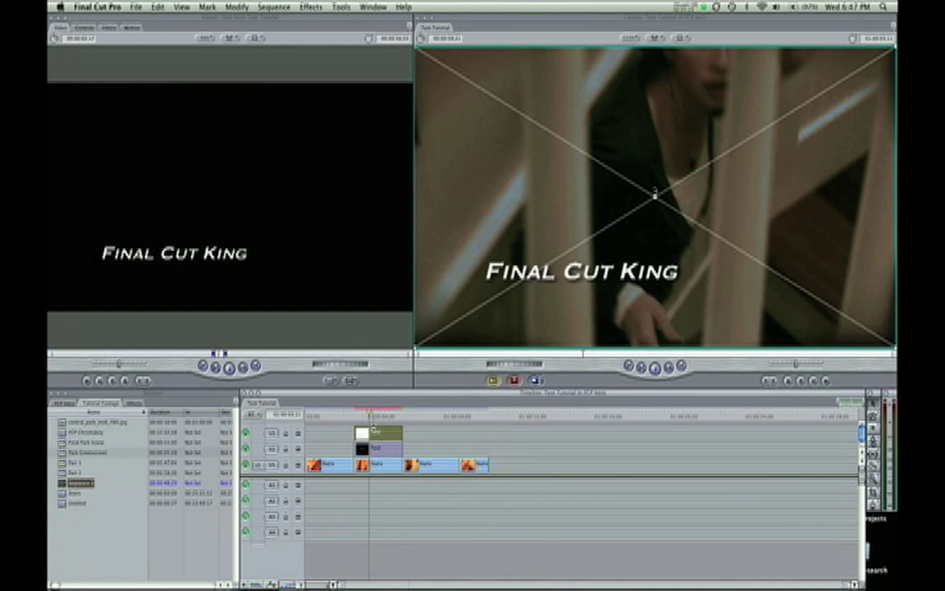
Change the copy's text to 'PRESENTS...', reduce its size, and play both titles over the footage.
click(84, 27)
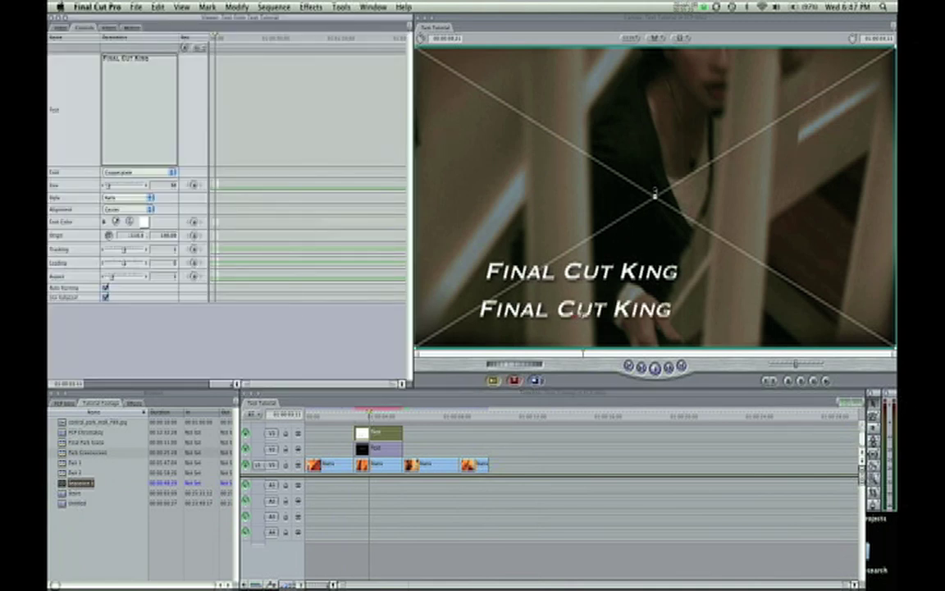
triple_click(144, 85)
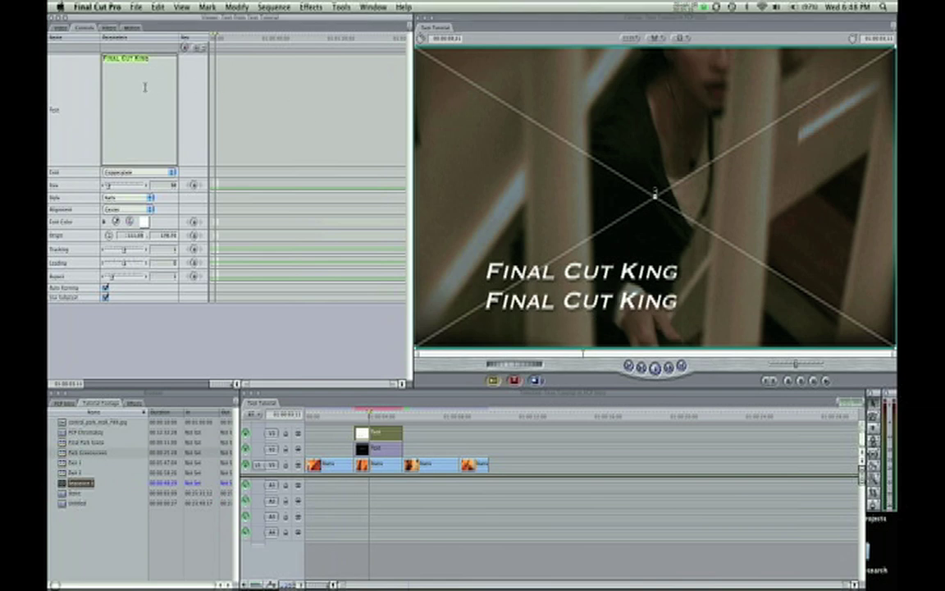
key(BackSpace)
drag(108, 187, 105, 187)
click(368, 416)
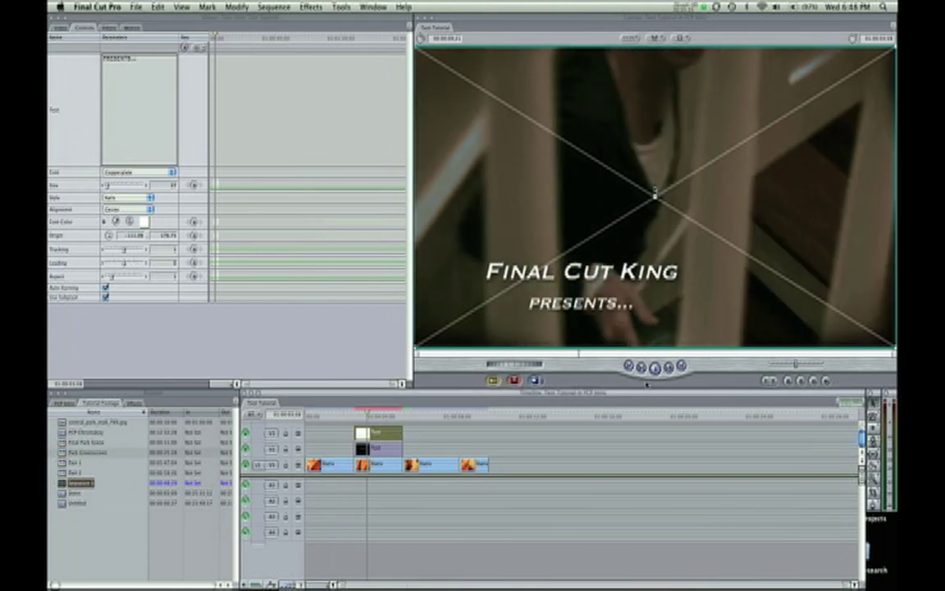
click(356, 416)
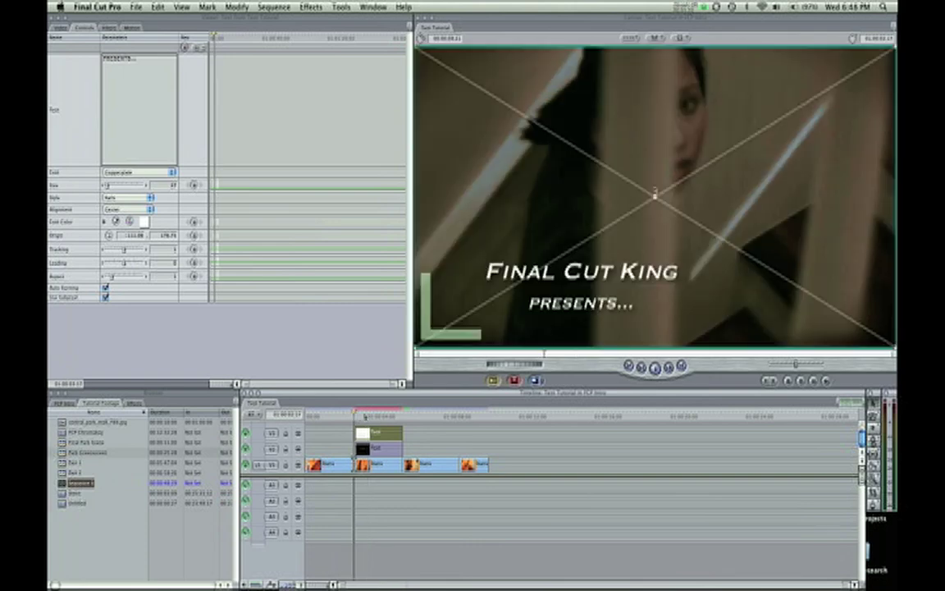
mouse_move(365, 416)
mouse_down()
mouse_move(403, 419)
mouse_move(348, 416)
mouse_move(363, 418)
mouse_up()
key(space)
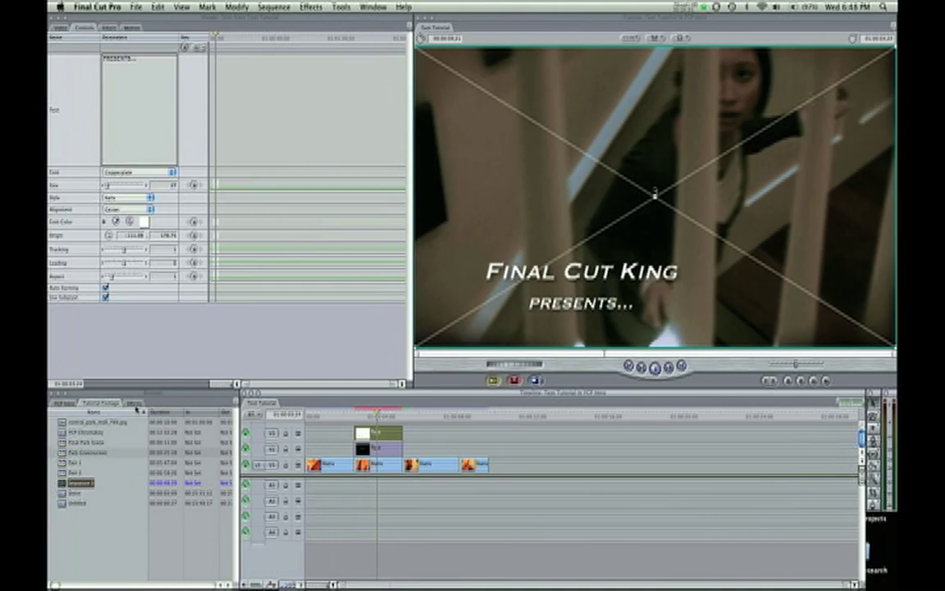
click(135, 404)
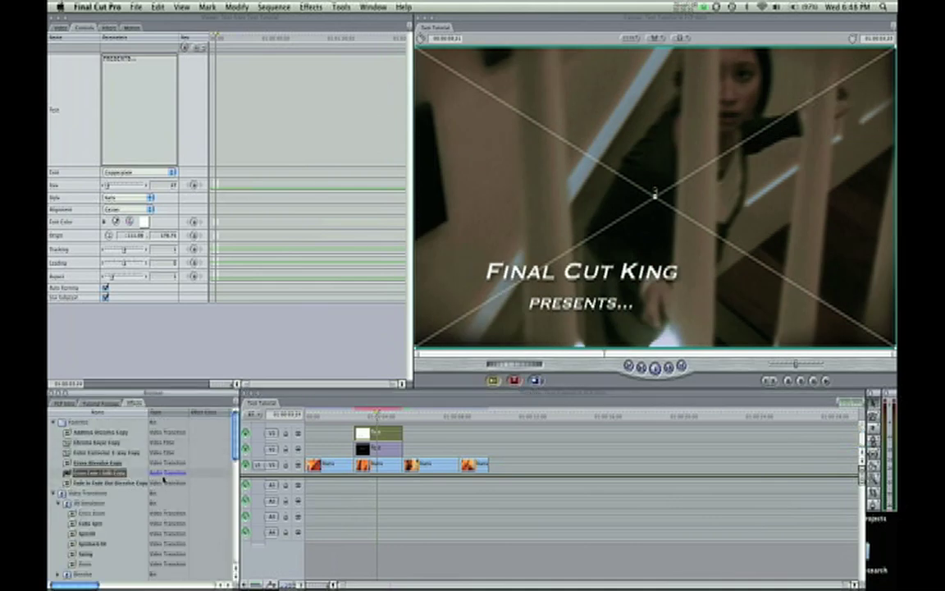
Expand Video Transitions in the Effects browser to reveal the Iris folder, then scrub the titles.
scroll(165, 480, down, 2)
scroll(152, 476, down, 3)
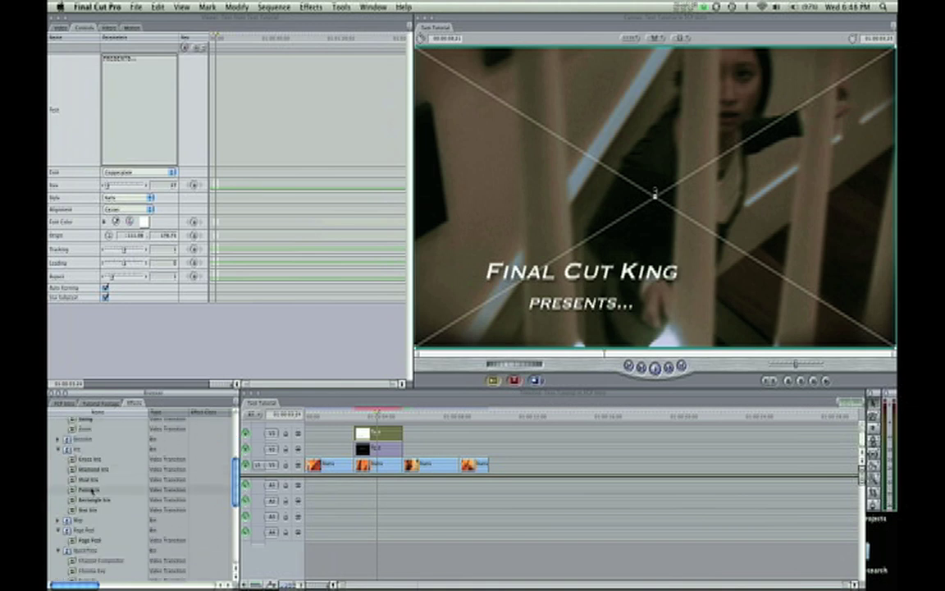
scroll(92, 487, up, 5)
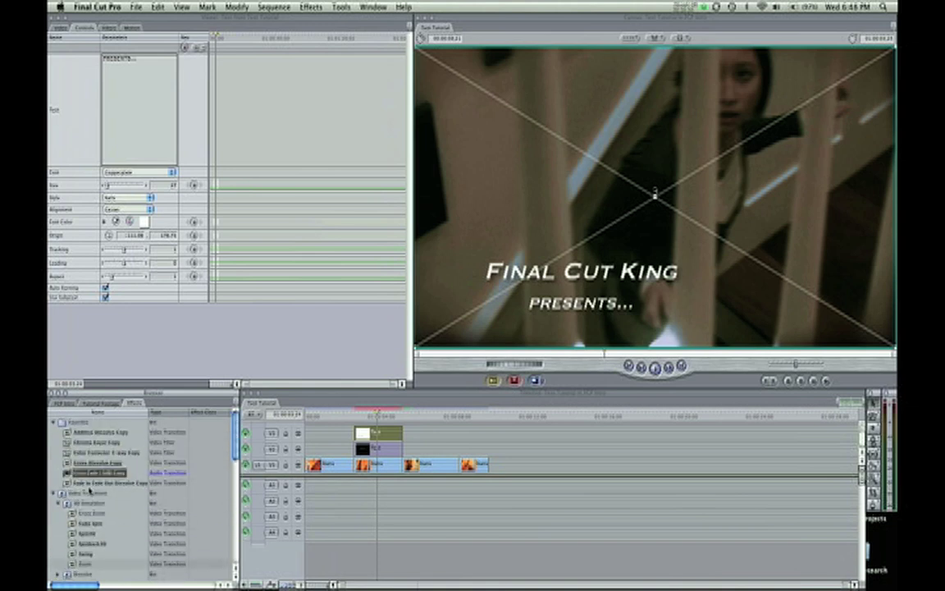
click(82, 493)
scroll(101, 498, down, 2)
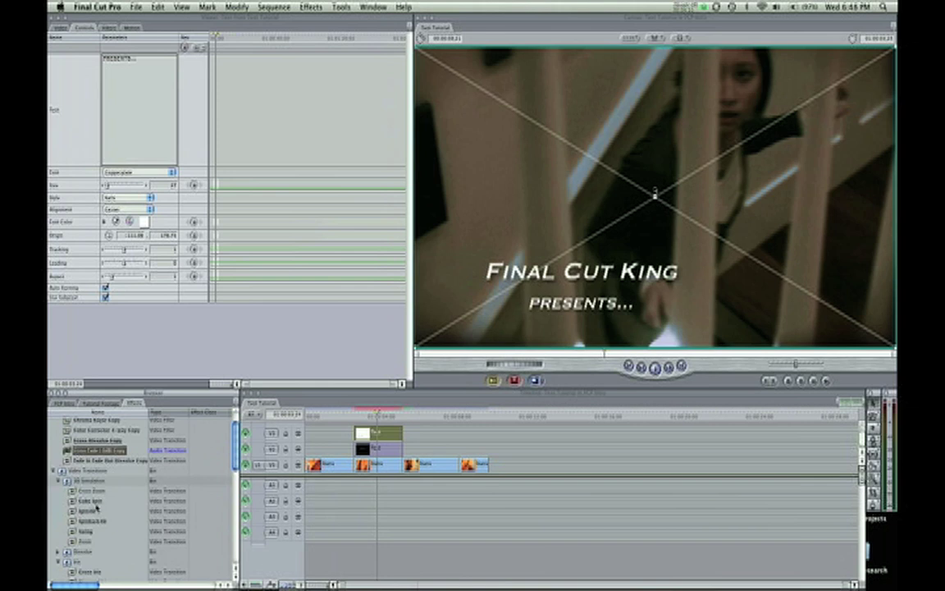
scroll(99, 513, down, 5)
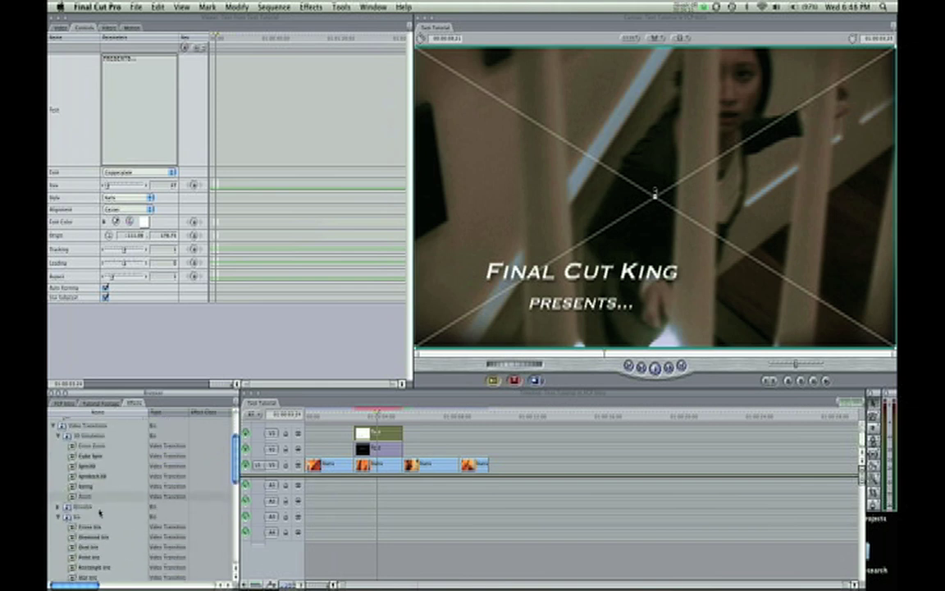
scroll(100, 513, down, 2)
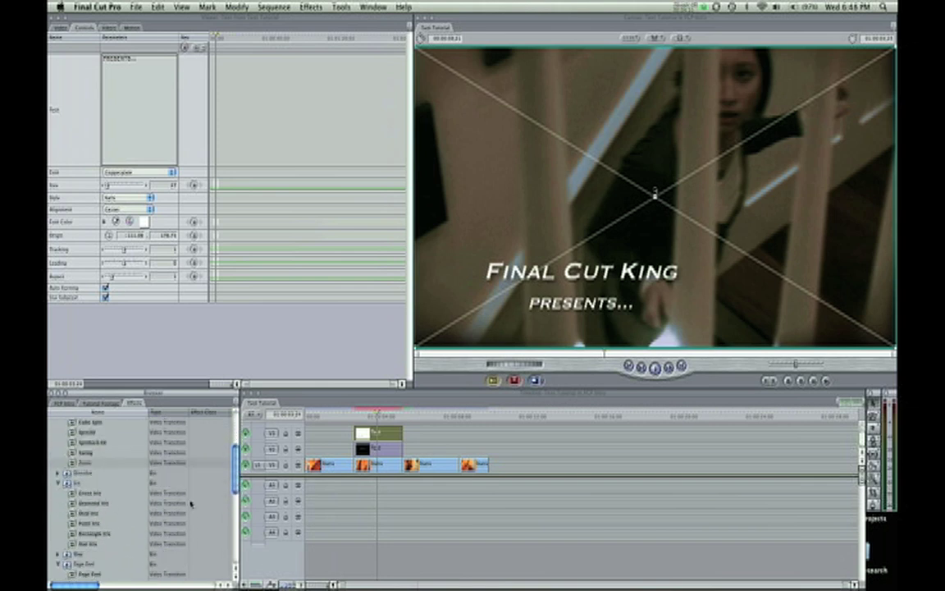
drag(367, 414, 388, 416)
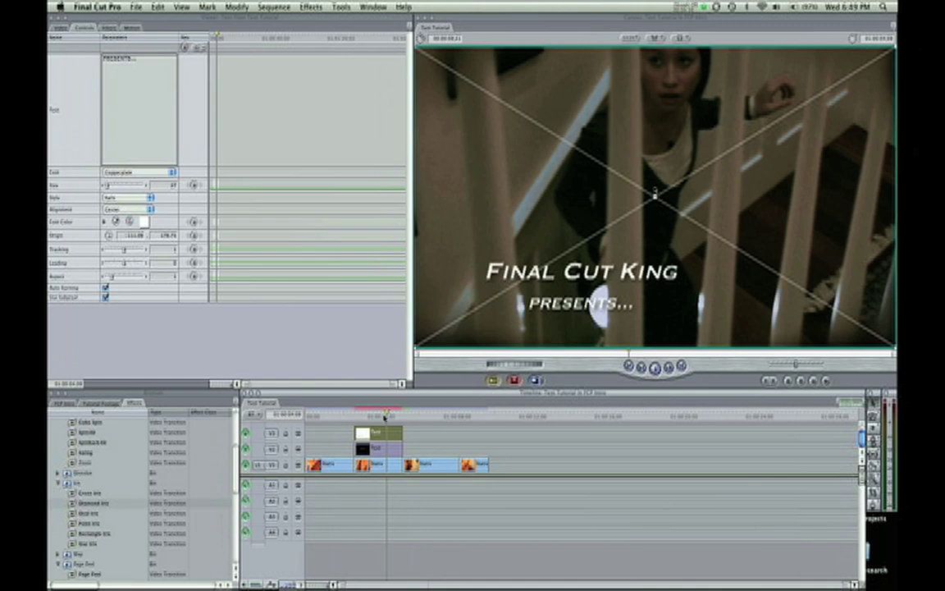
drag(385, 417, 382, 417)
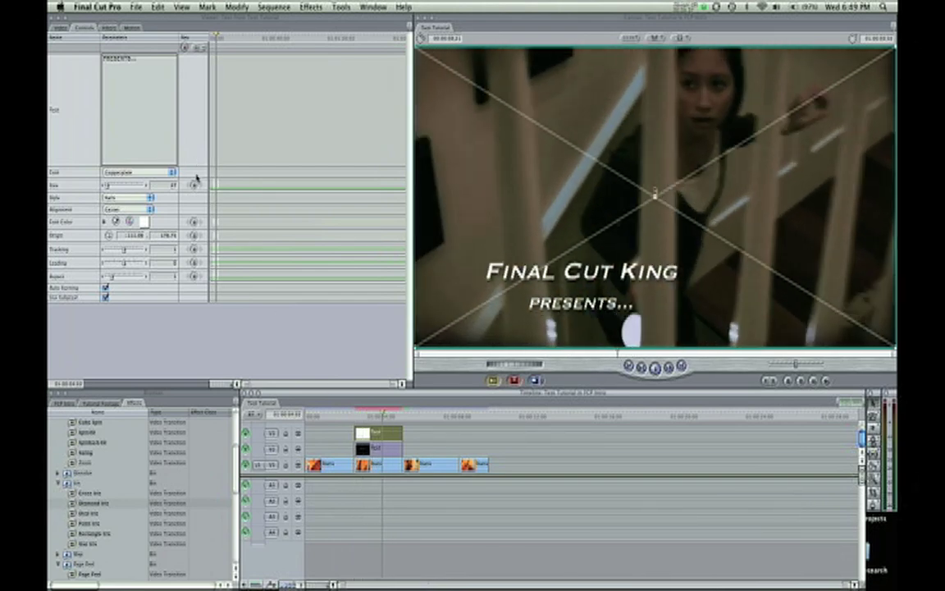